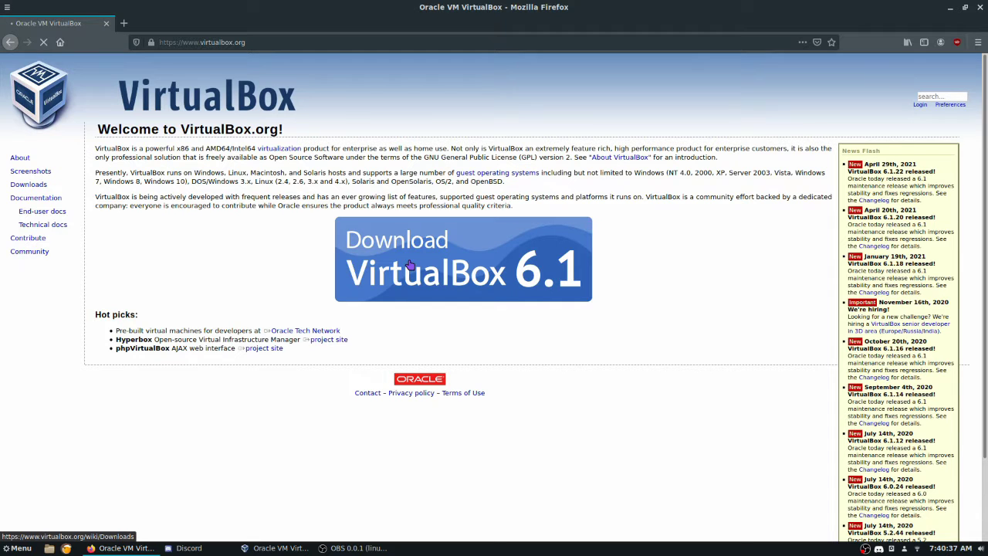
Step: Open the VirtualBox download page and go on to the packages for Linux distributions
click(407, 270)
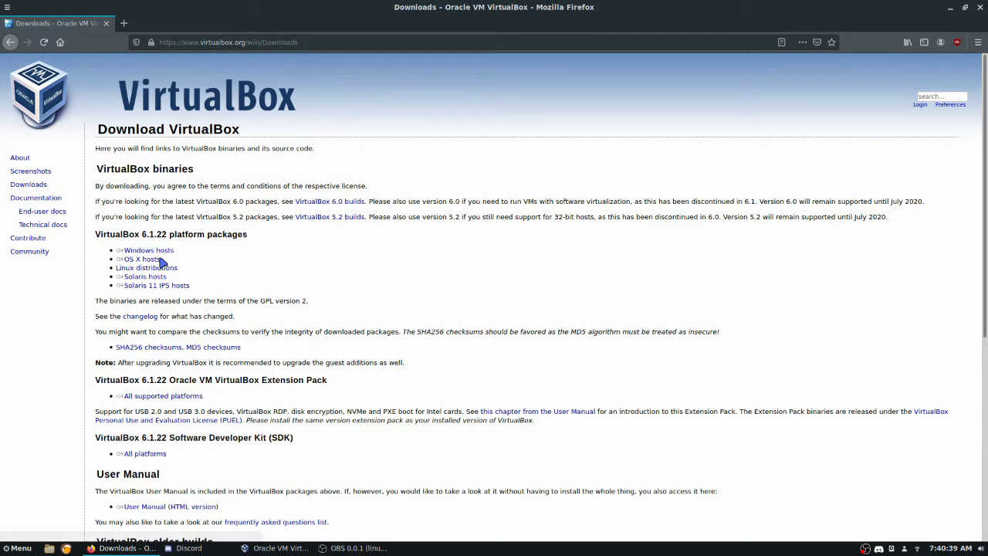
scroll(168, 255, down, 2)
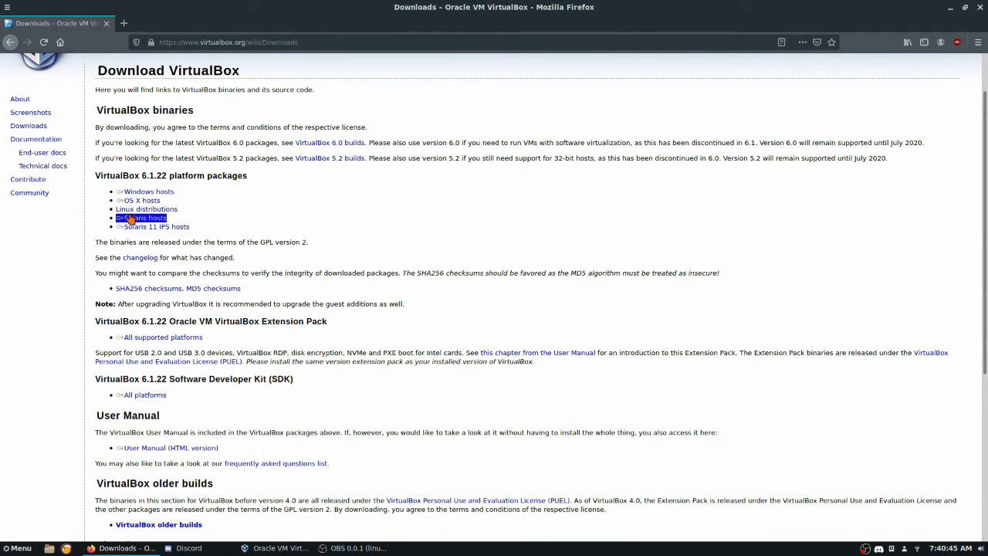
click(149, 213)
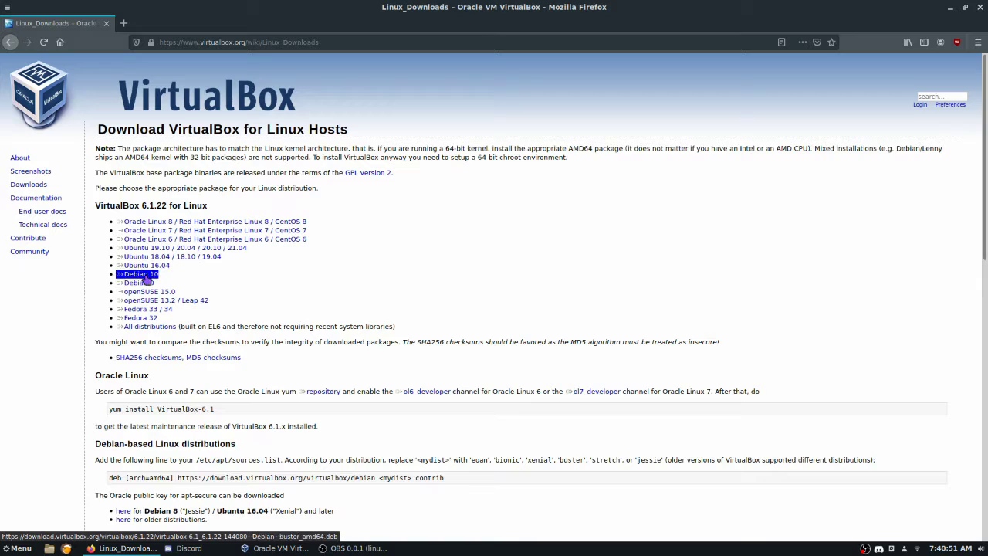
Step: Switch to Oracle VM VirtualBox Manager and begin creating a new virtual machine
click(277, 550)
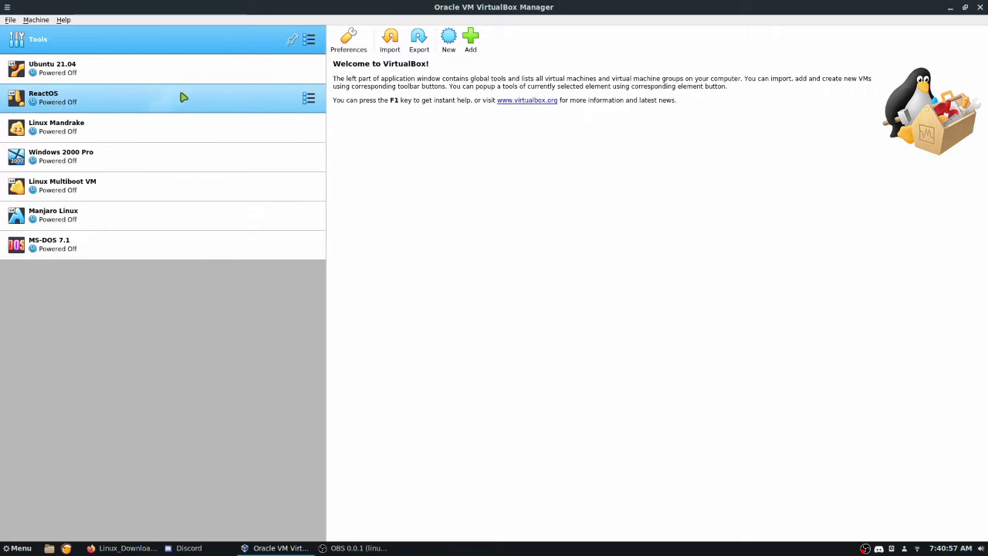
click(449, 43)
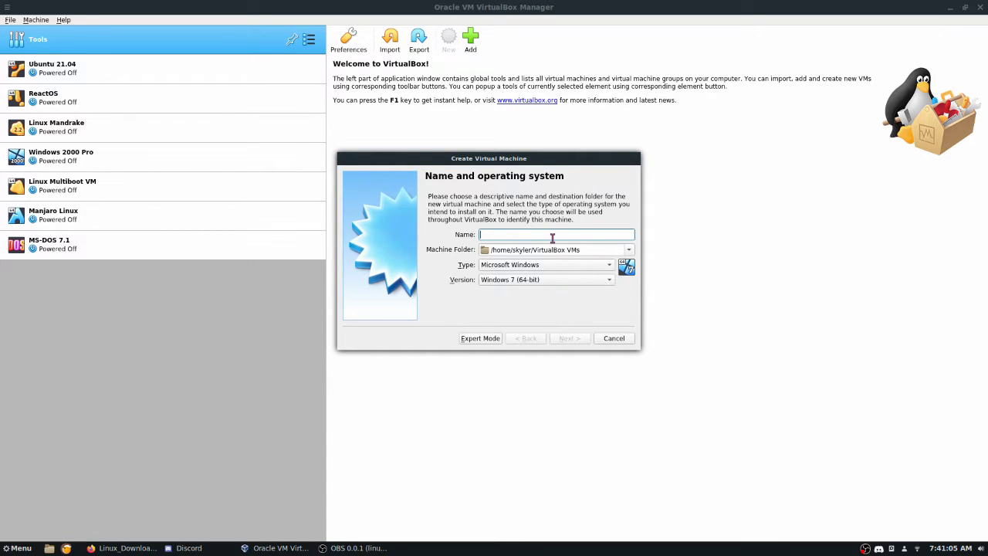
click(550, 267)
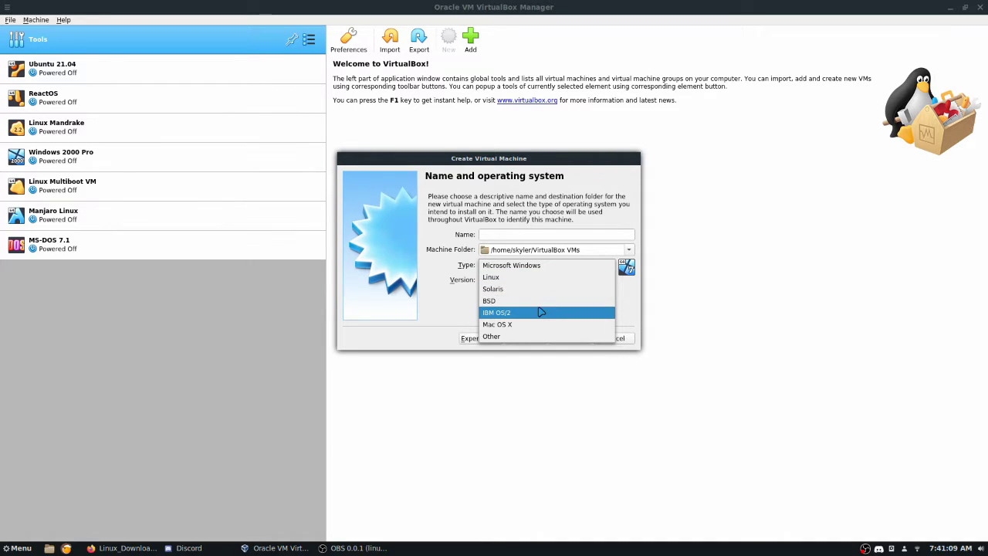
click(536, 338)
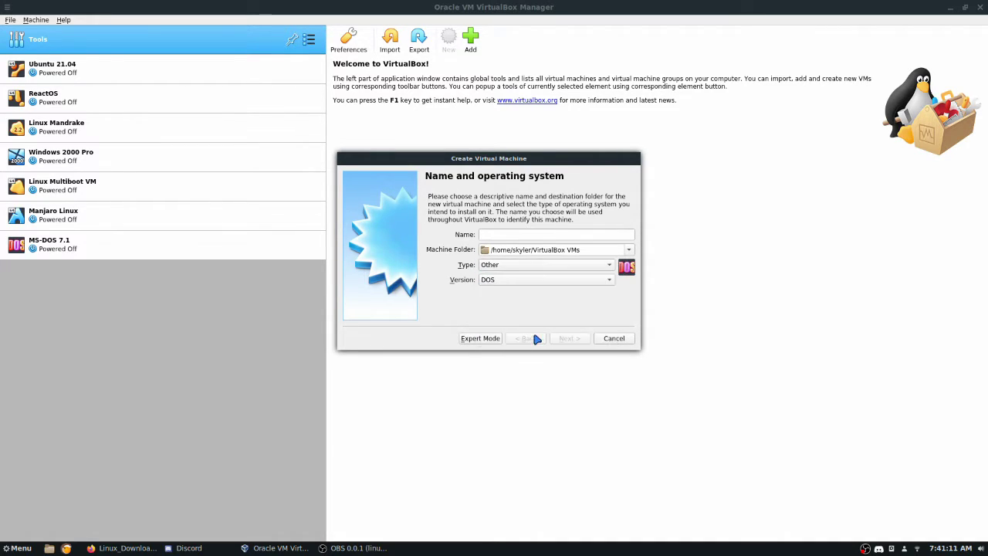
click(544, 281)
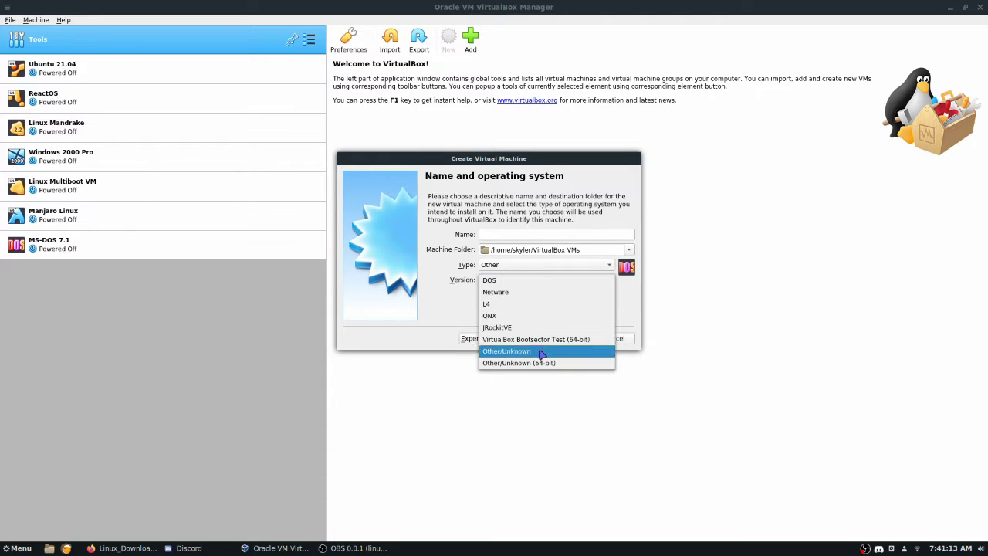
click(529, 264)
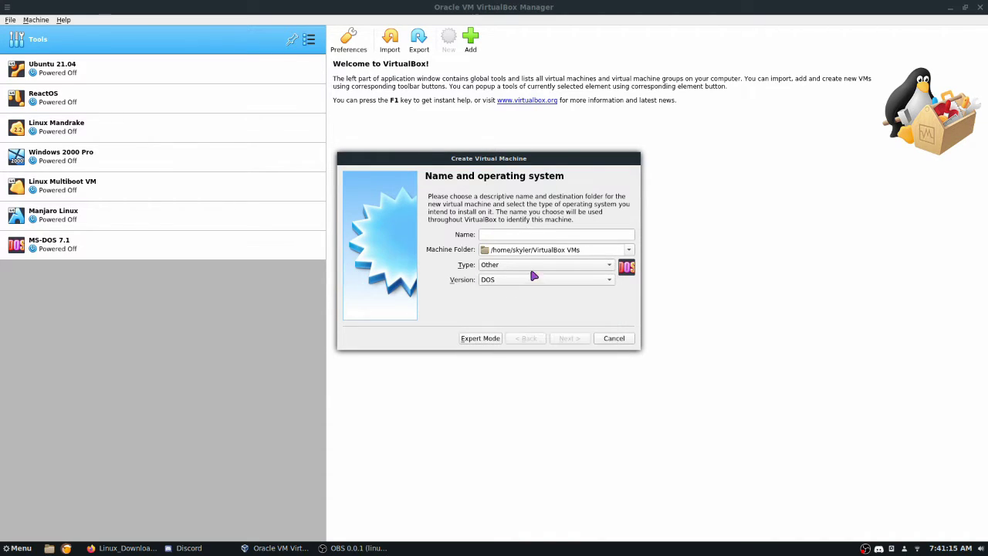
Step: Set the new machine's type to Microsoft Windows and version to Windows 10 (64-bit), name it Windows 10, and continue
click(528, 264)
click(528, 195)
click(516, 281)
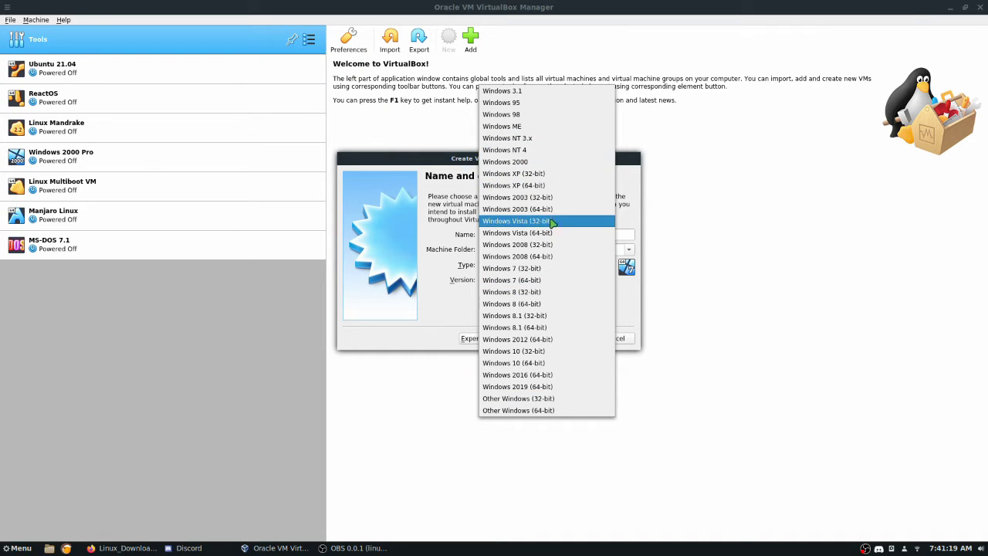
click(540, 363)
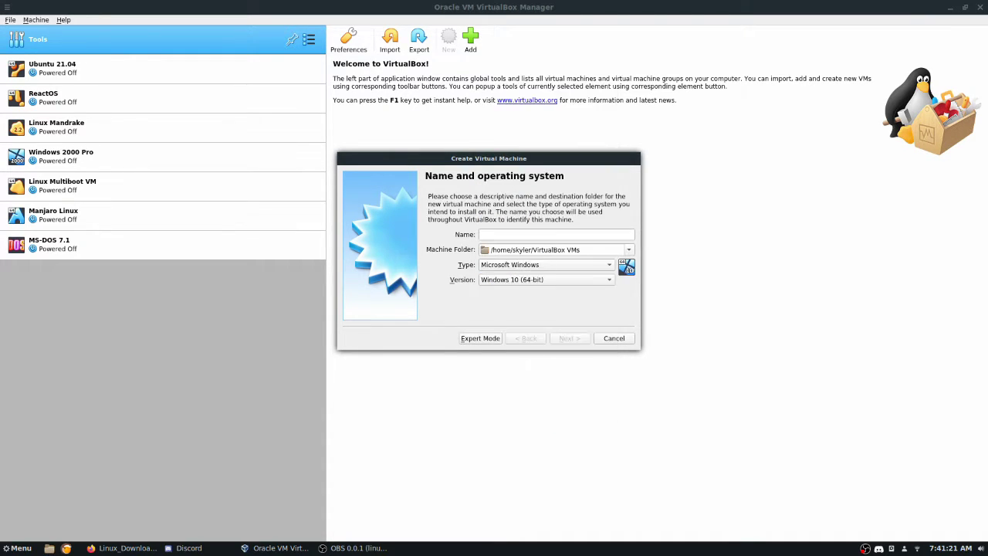
click(539, 233)
text(Windows 10)
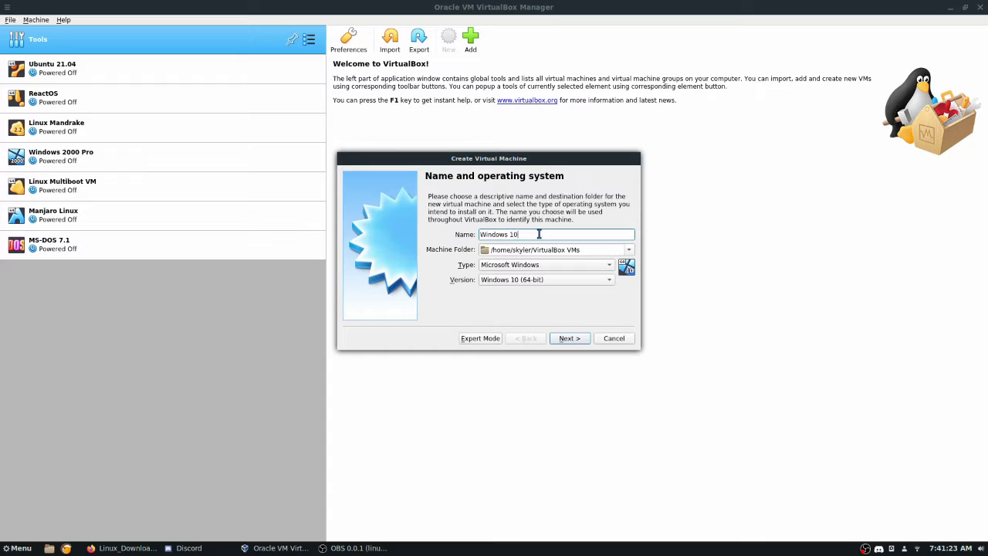
click(564, 338)
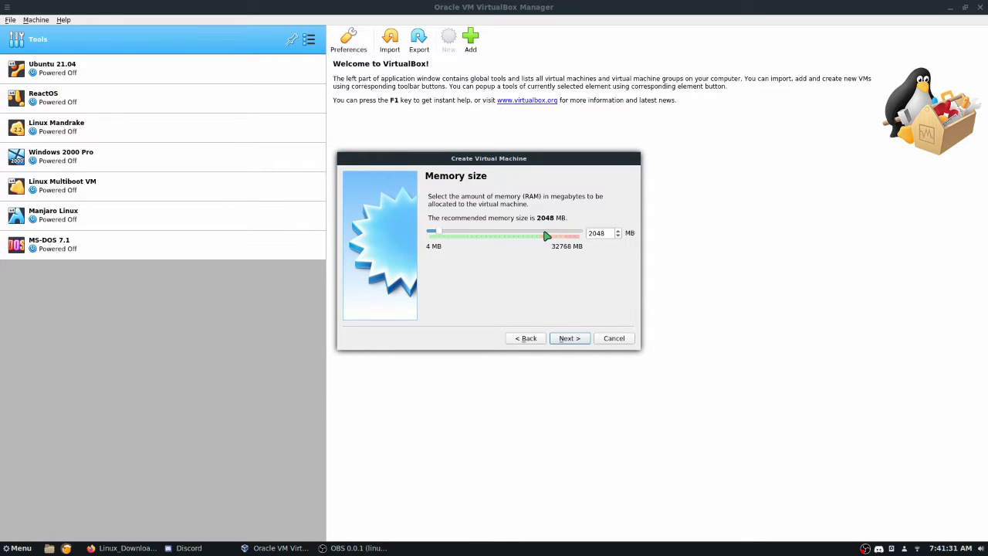
Step: Allocate 8192 MB of memory and create a dynamically allocated 50 GB VDI hard disk for the machine
drag(547, 234, 547, 234)
click(568, 340)
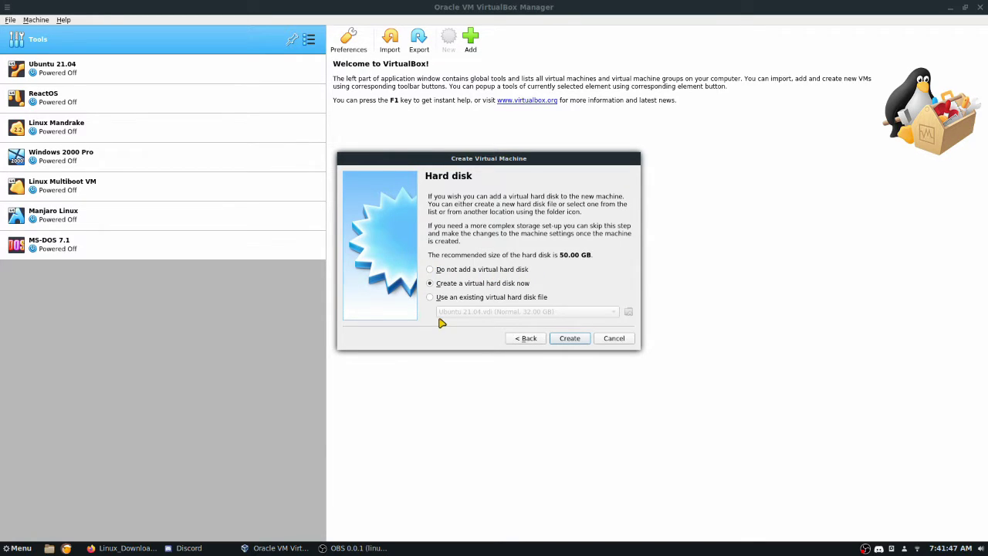
click(580, 342)
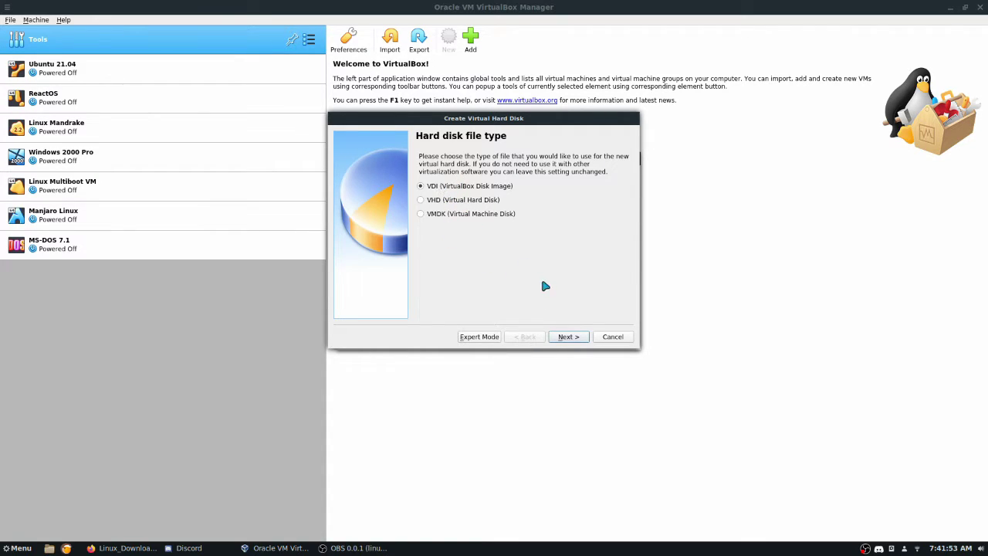
click(570, 340)
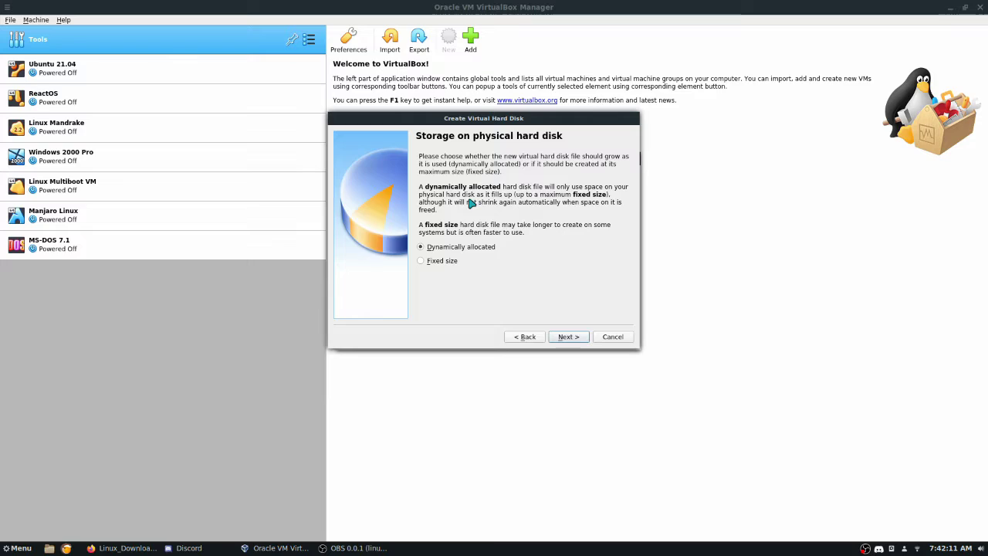
click(579, 344)
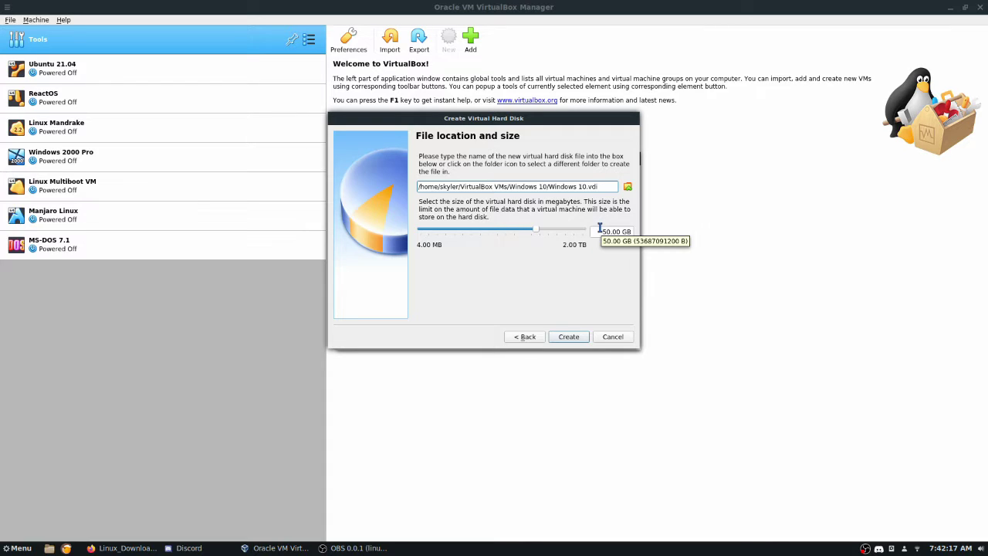
click(568, 336)
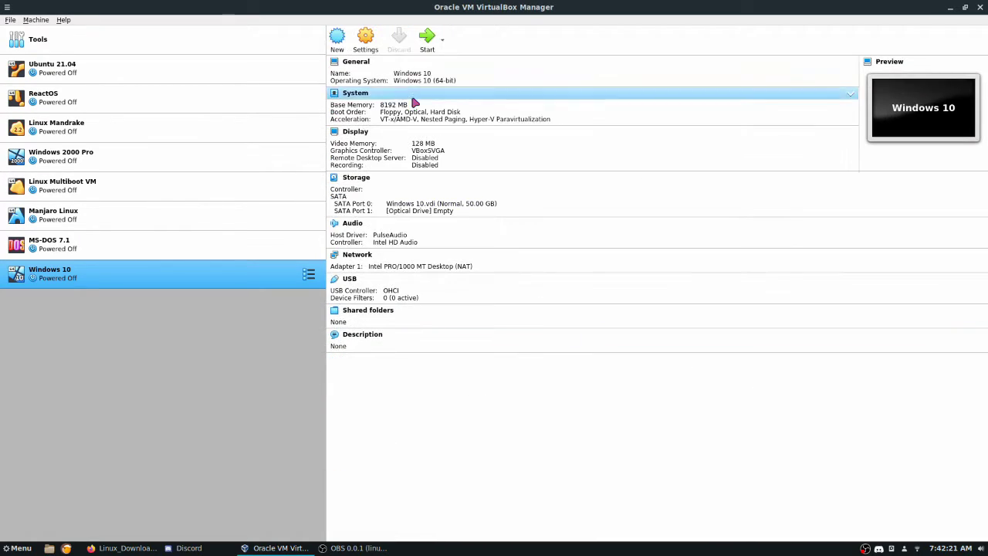
Step: Open the Windows 10 machine's settings and review the general options, including advanced, description and disk encryption
click(378, 51)
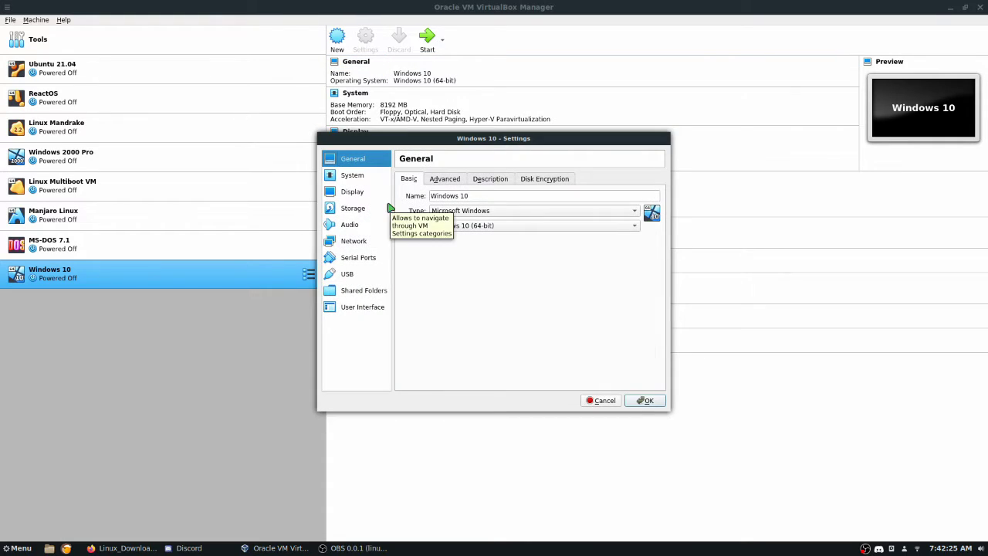
click(431, 180)
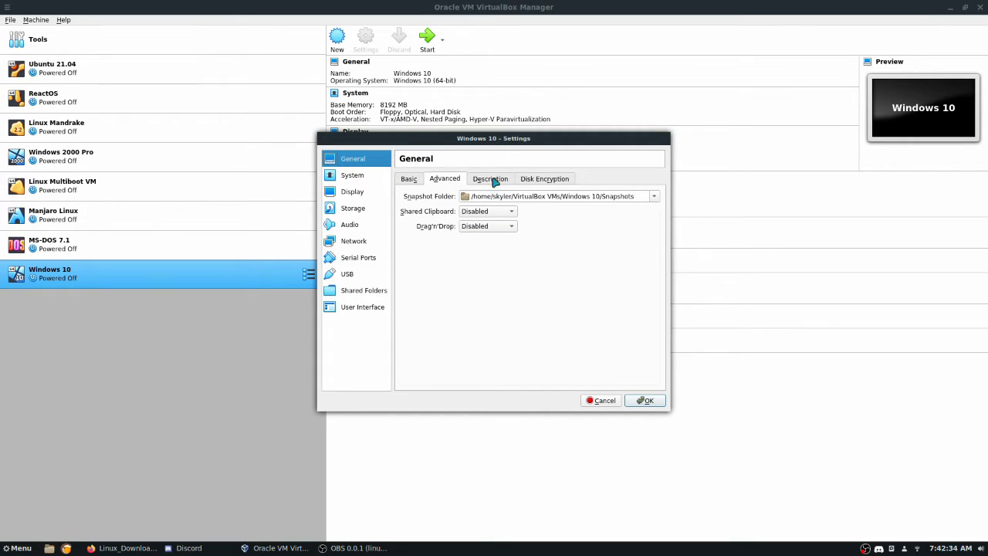
click(491, 180)
click(546, 179)
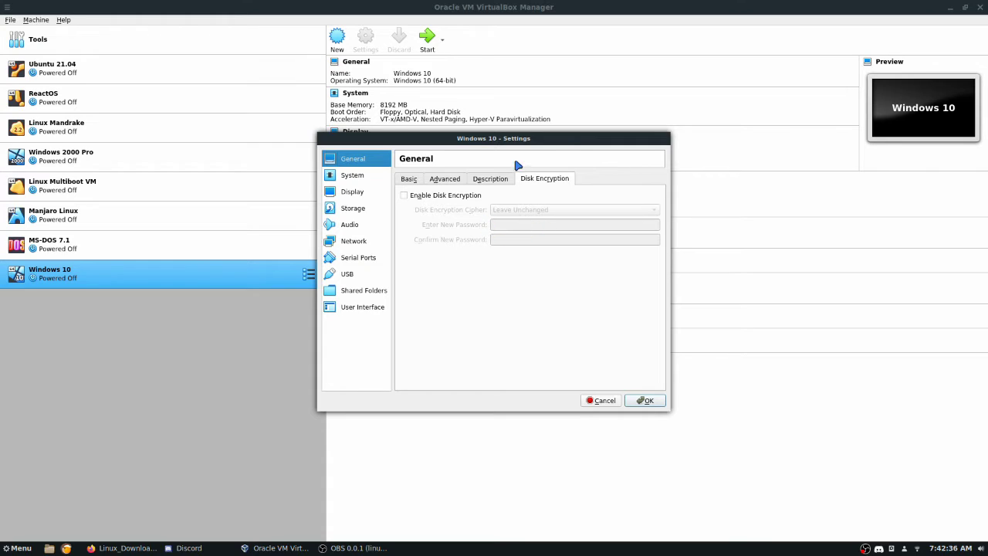
click(409, 179)
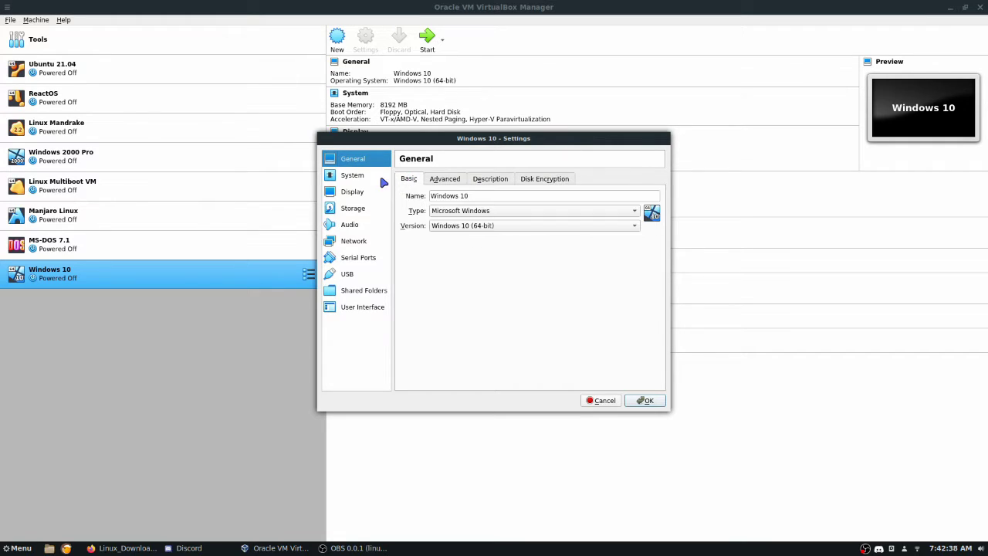
Step: Increase the number of processors assigned to the Windows 10 machine in its system settings
click(383, 183)
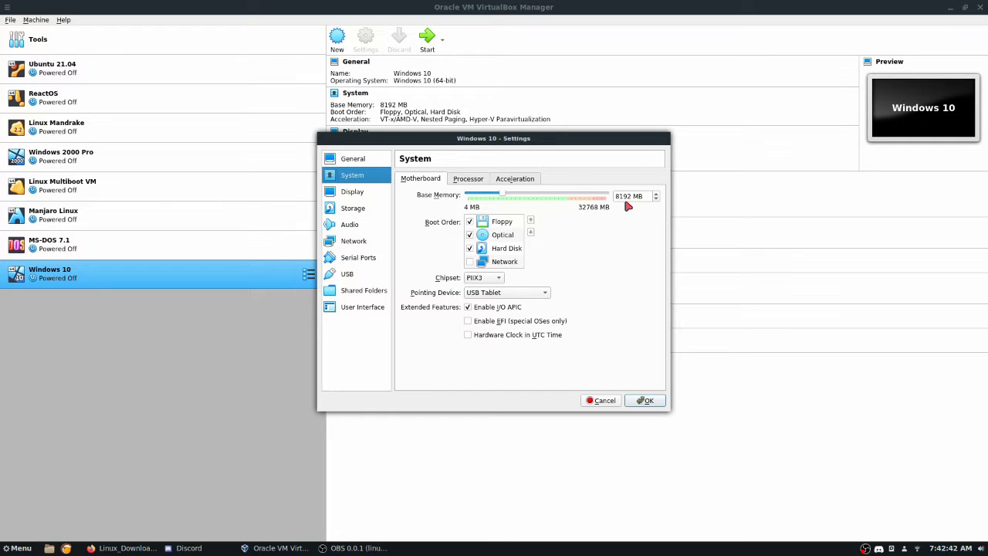
click(475, 180)
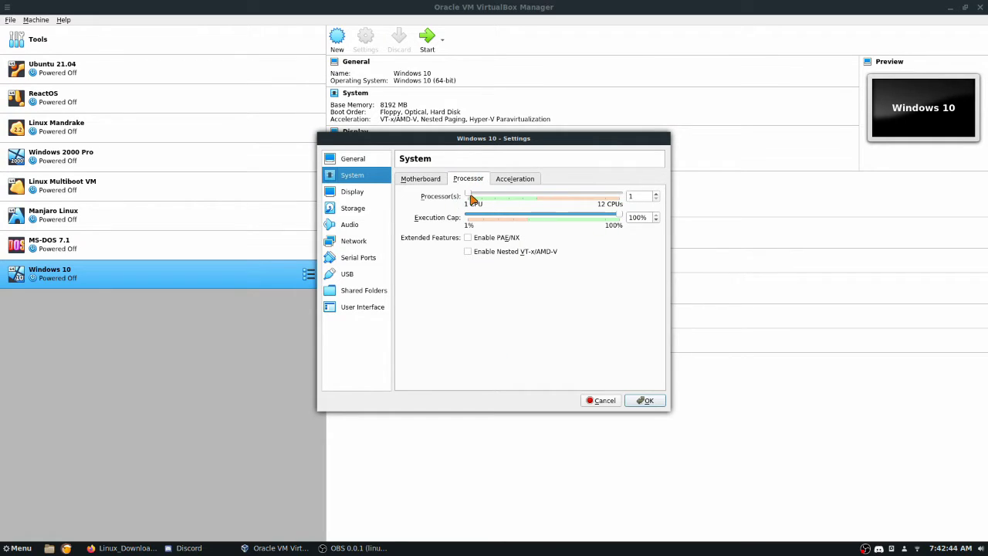
drag(468, 196, 511, 198)
Step: Set the machine's paravirtualization interface to KVM in the acceleration settings
click(536, 178)
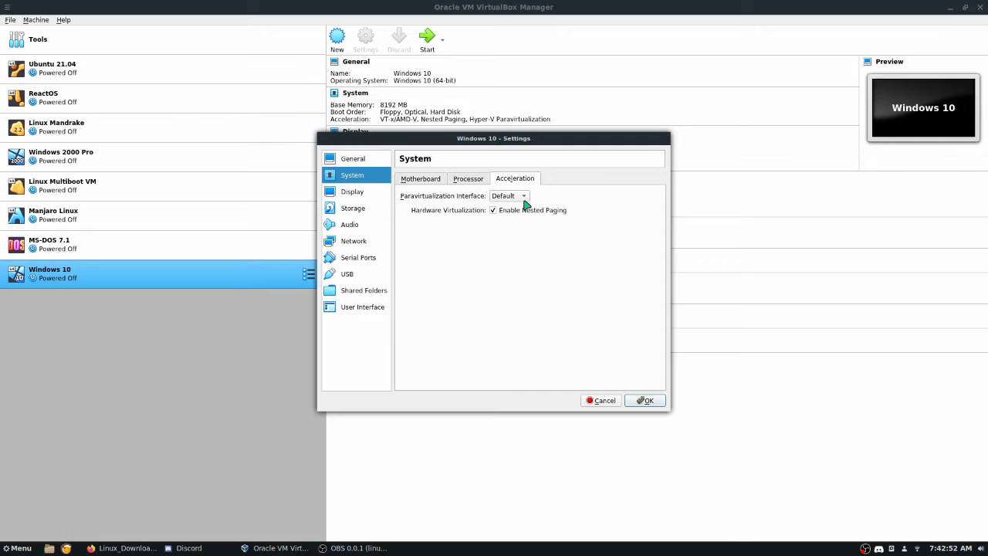
click(517, 198)
click(517, 244)
click(512, 198)
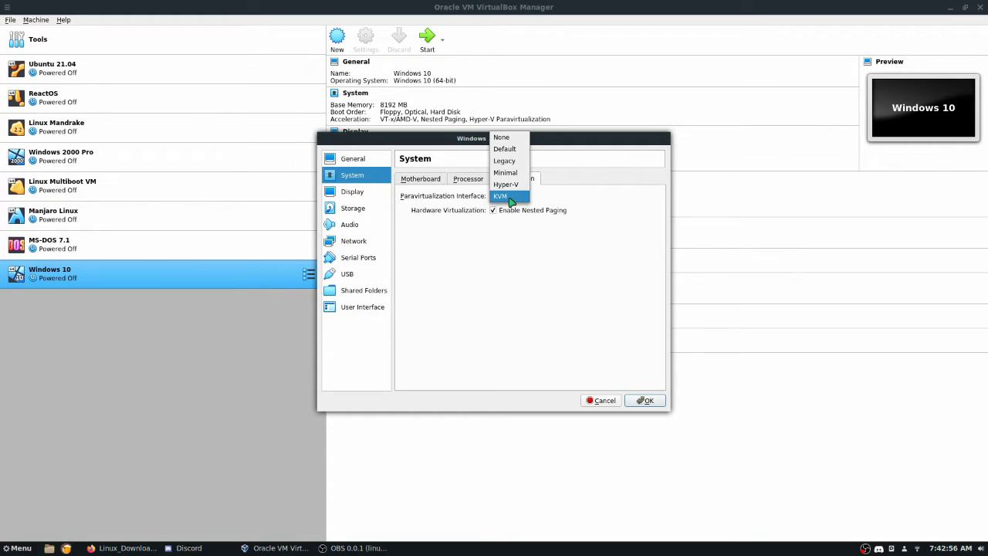
click(511, 198)
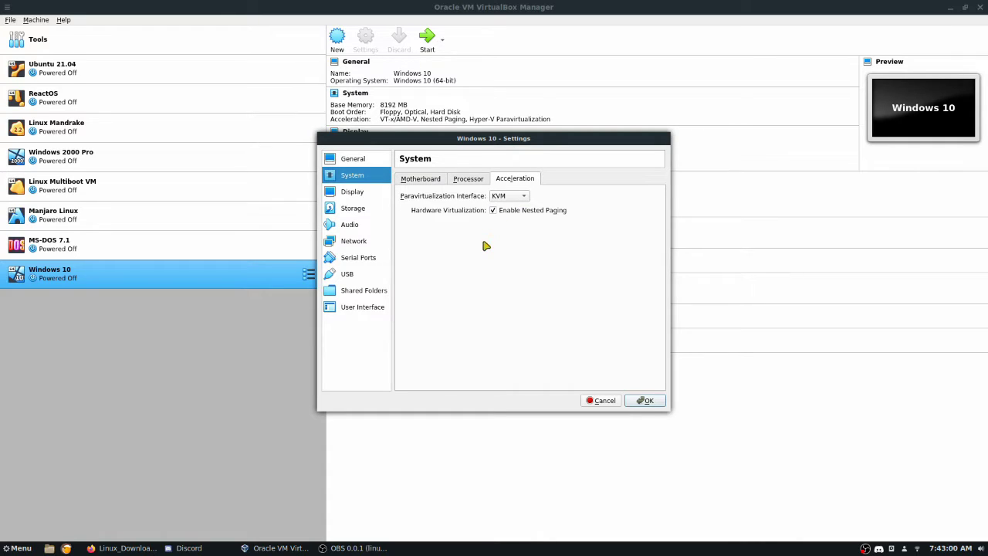
Step: Set the machine's graphics controller to VBoxVGA and check the remote display and recording options
click(363, 197)
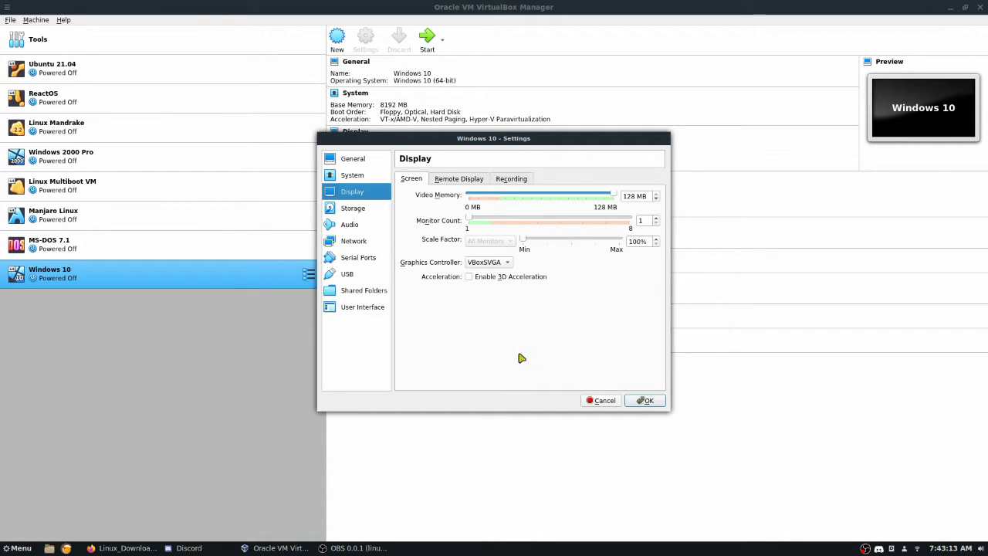
click(498, 266)
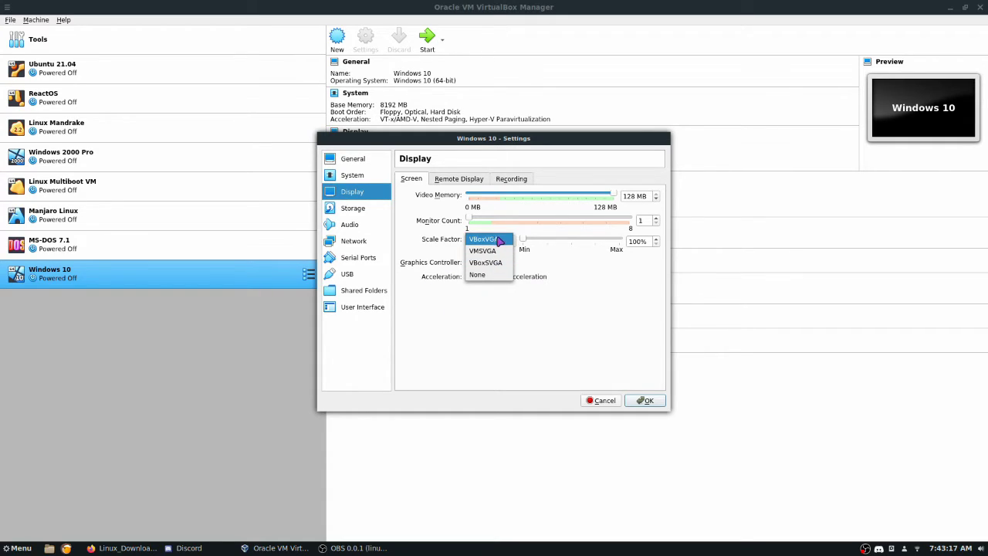
click(502, 240)
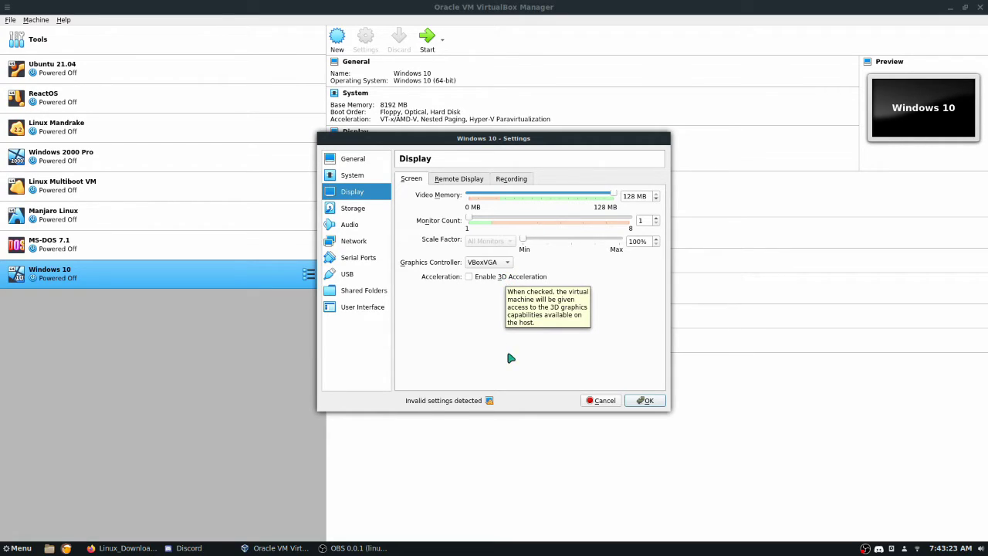
mouse_move(489, 402)
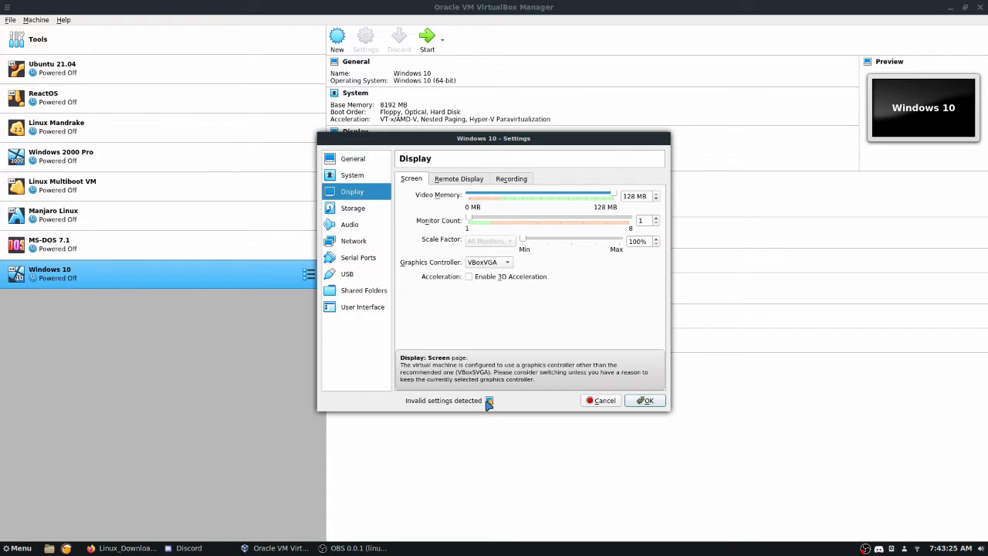
click(445, 182)
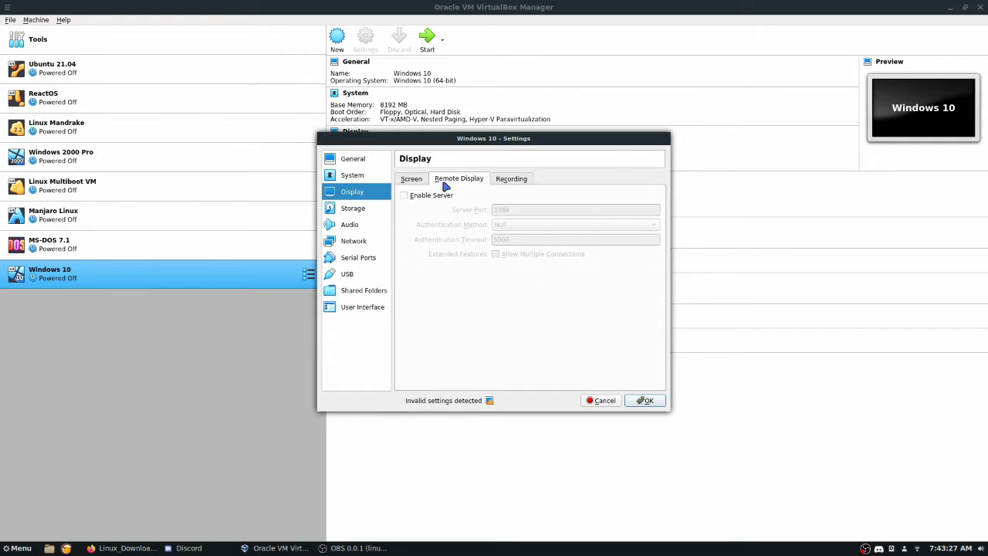
click(513, 181)
click(472, 186)
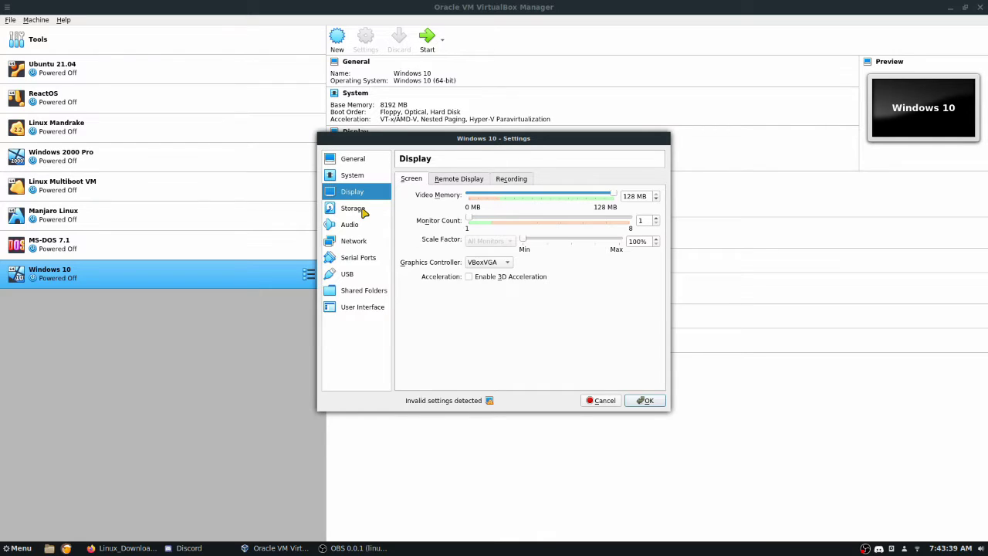
Step: Load Win10_20H2_v2_English_x64.iso from the Desktop into the empty optical drive in the machine's storage settings
click(361, 210)
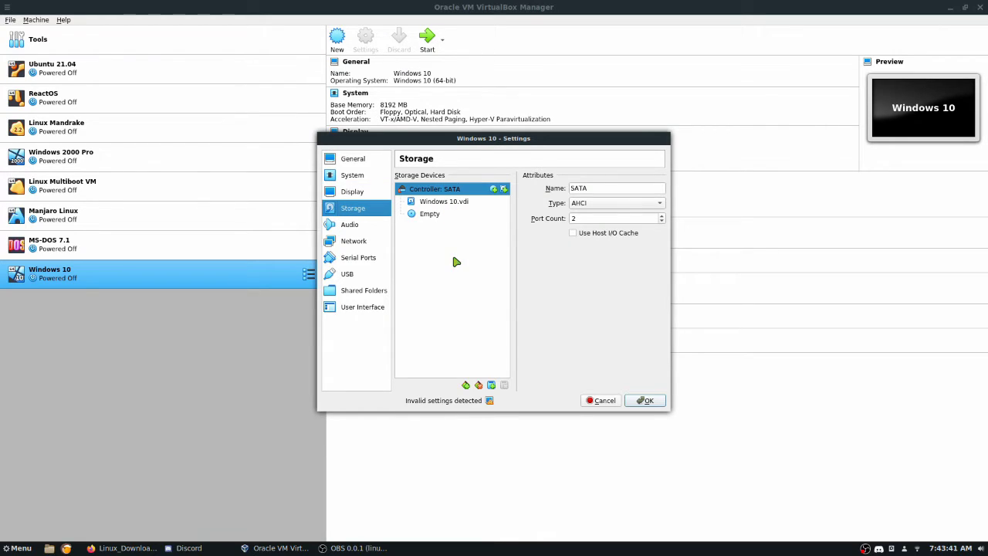
click(467, 385)
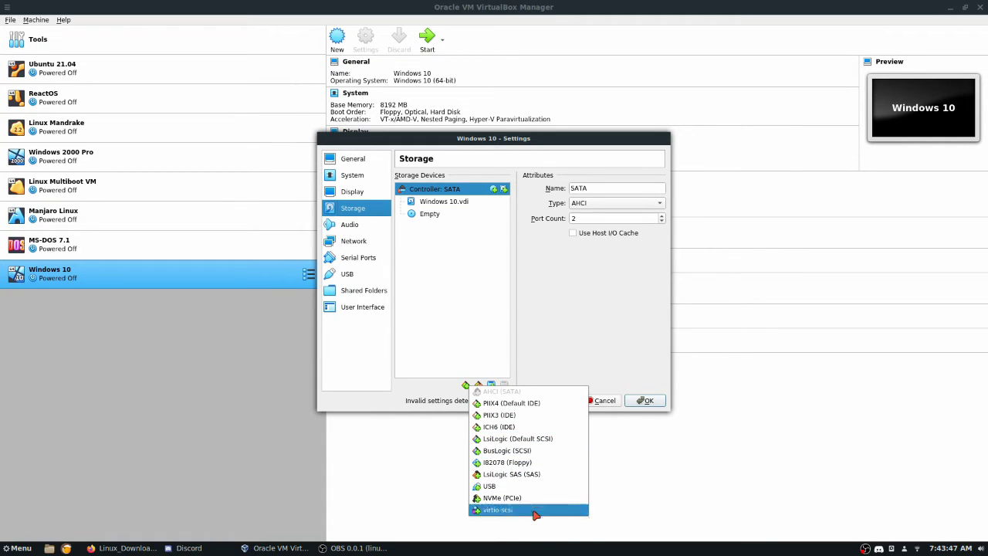
click(536, 287)
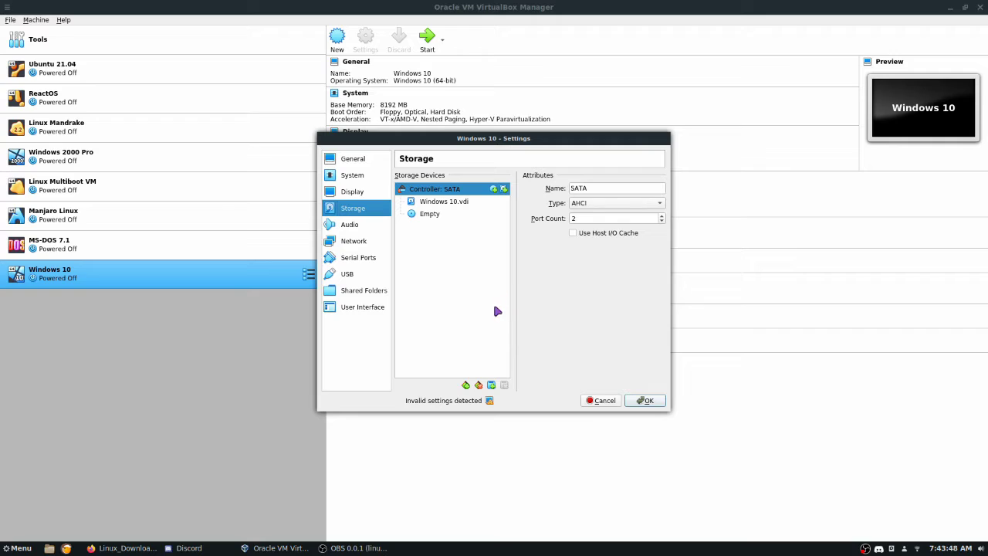
click(457, 213)
click(660, 189)
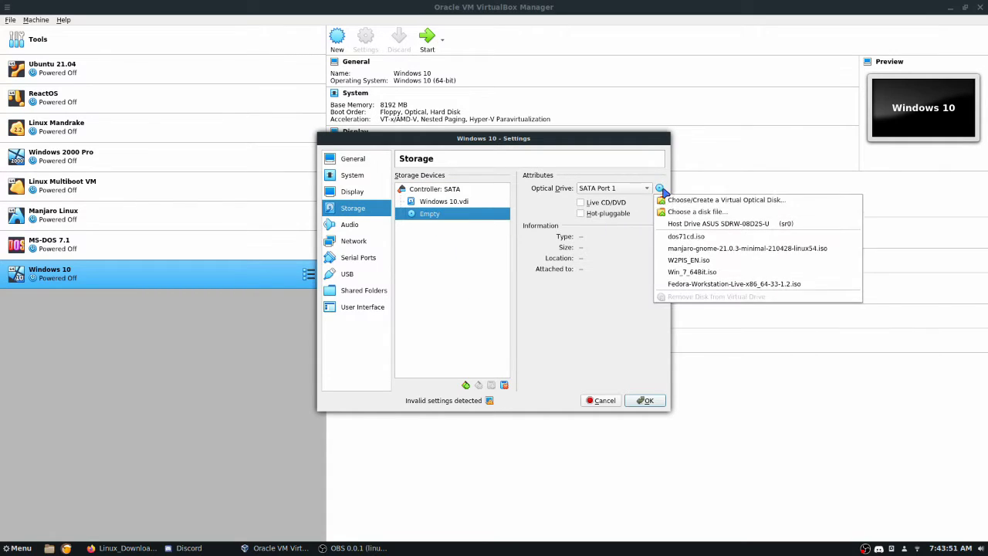
click(702, 210)
click(213, 71)
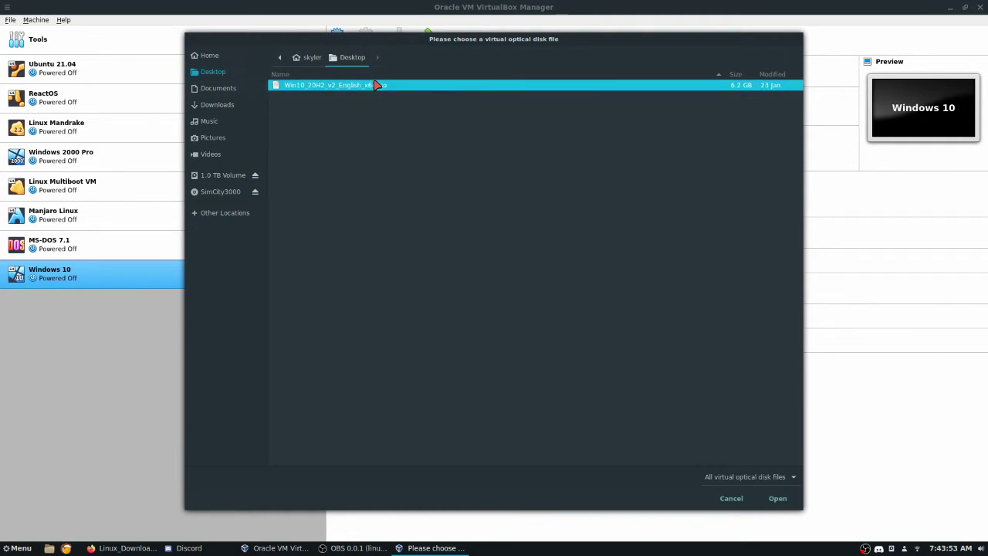
double_click(375, 84)
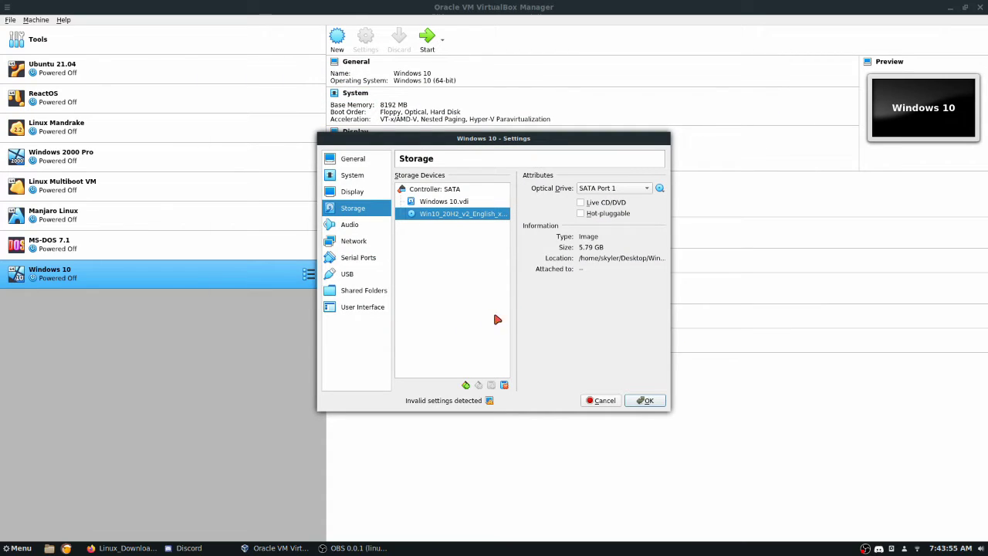
Step: Check the audio options, set the network adapter to Not attached and save the machine's settings
click(359, 228)
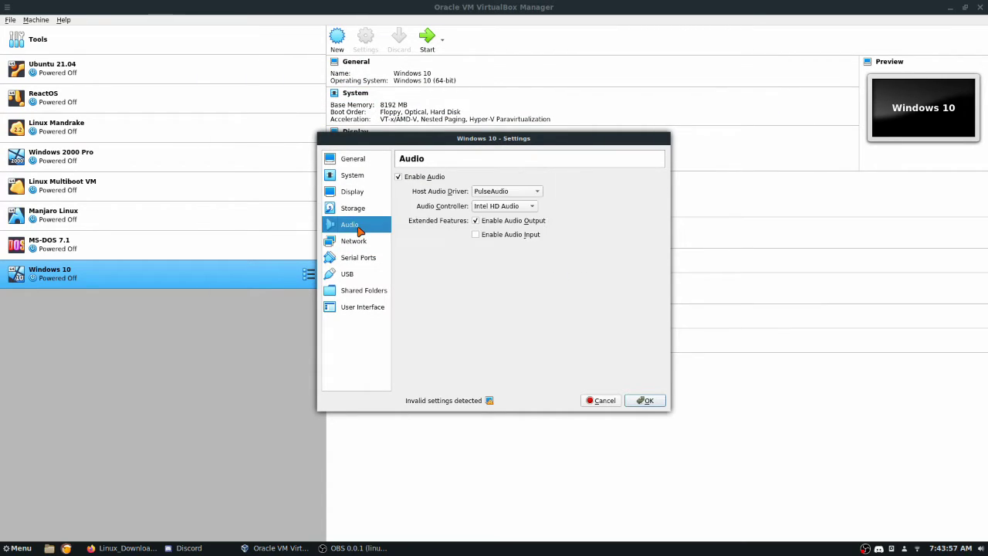
click(359, 242)
click(542, 212)
click(506, 293)
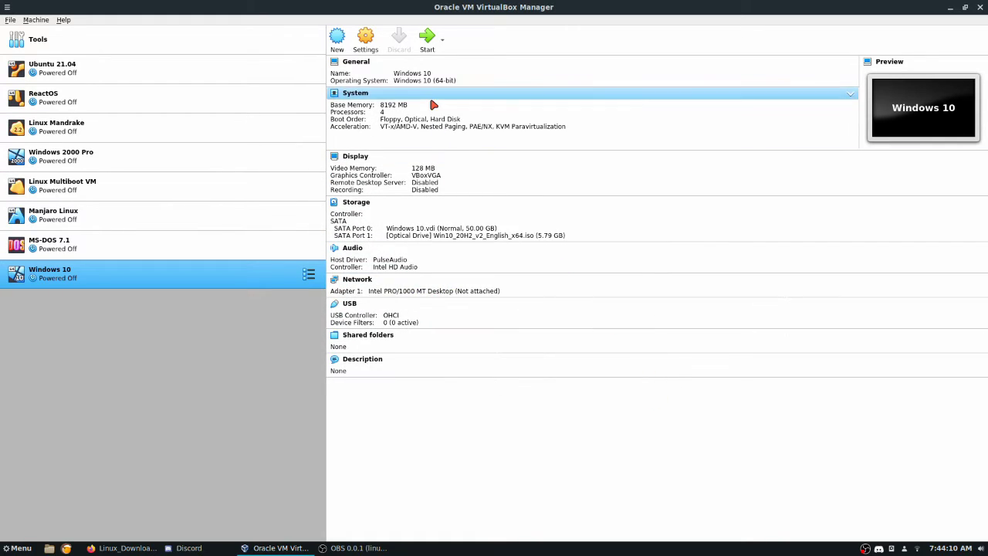
Step: Start the Windows 10 machine with Win10_20H2_v2_English_x64.iso as start-up disk and show it in full-screen mode
click(425, 41)
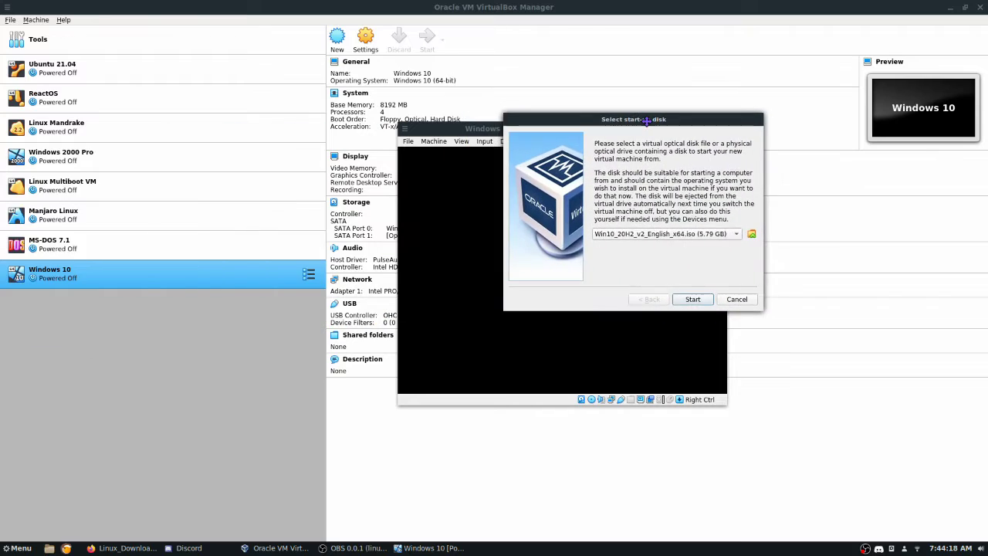
click(577, 278)
click(578, 278)
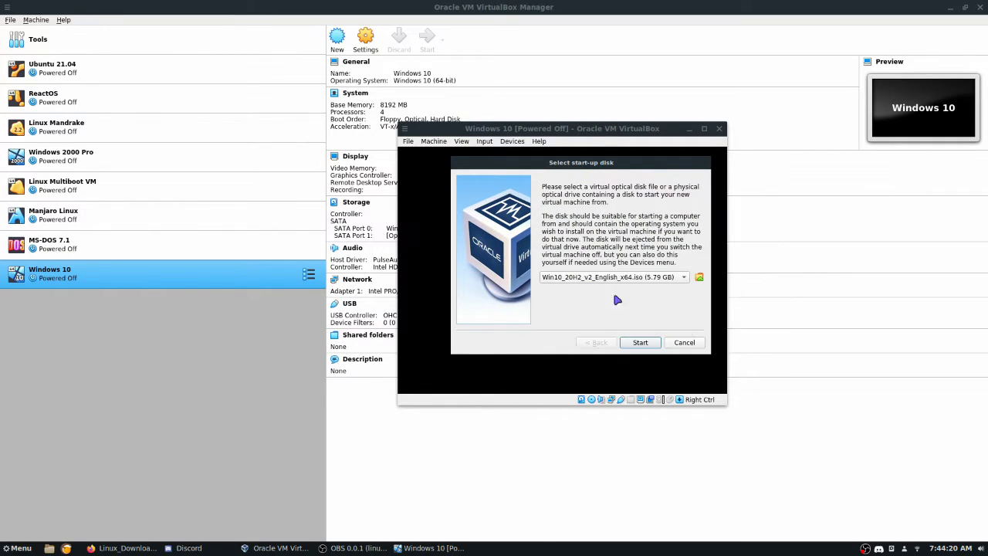
click(640, 342)
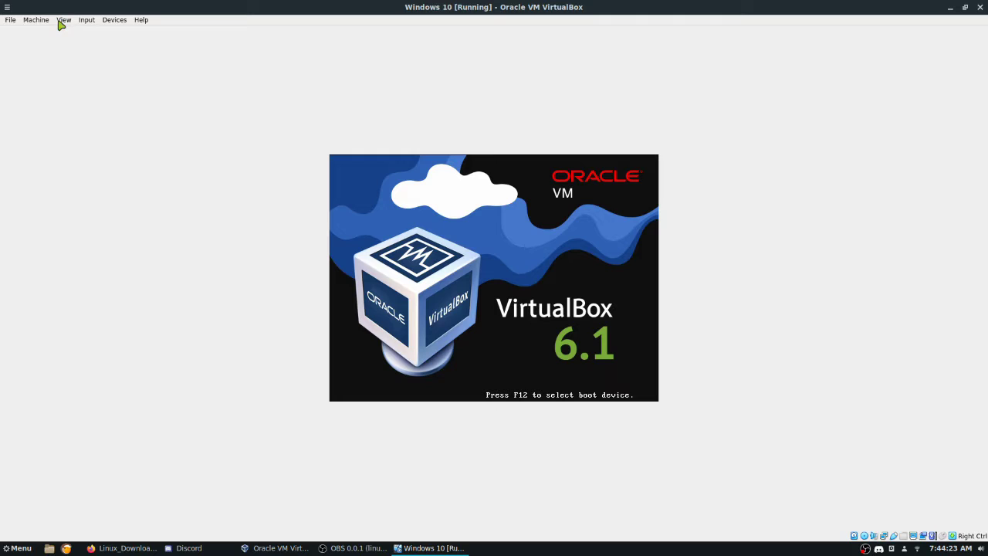
click(62, 20)
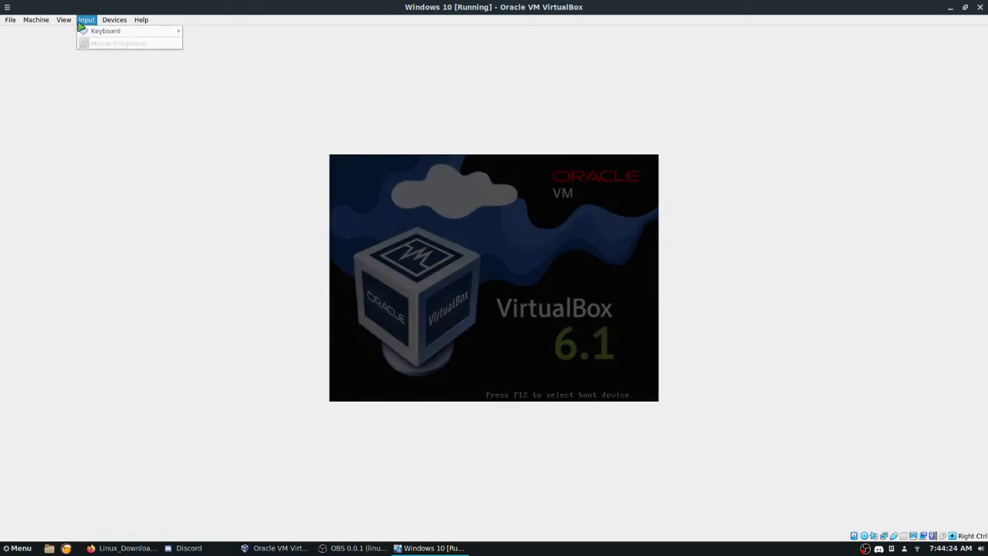
click(85, 32)
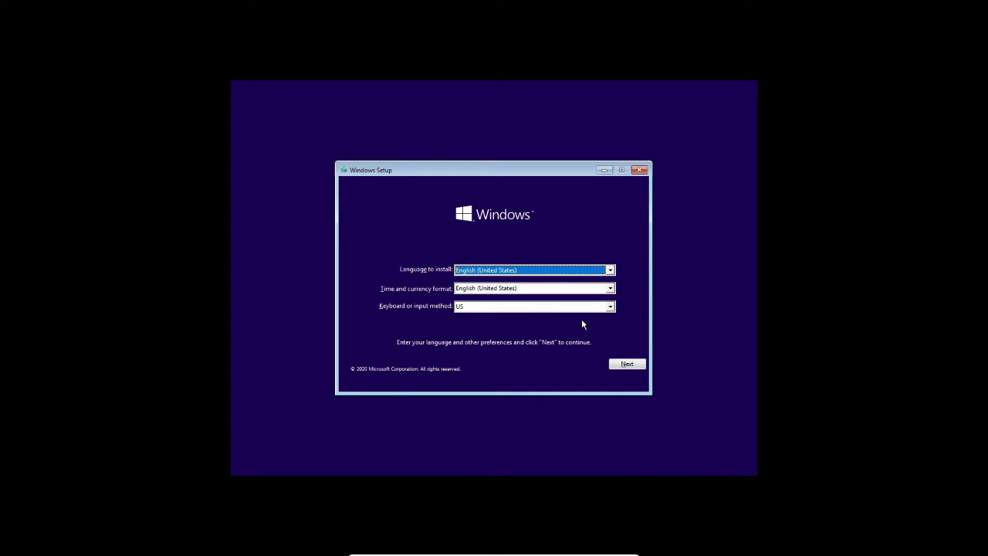
Step: Accept the English (United States) language and US keyboard defaults, start the Windows installation and skip the product key
click(620, 364)
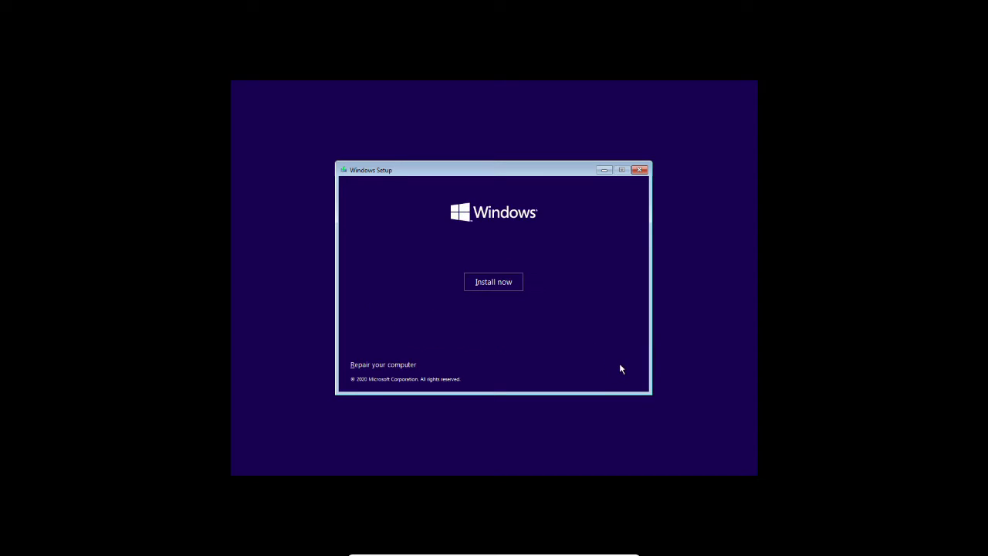
click(484, 285)
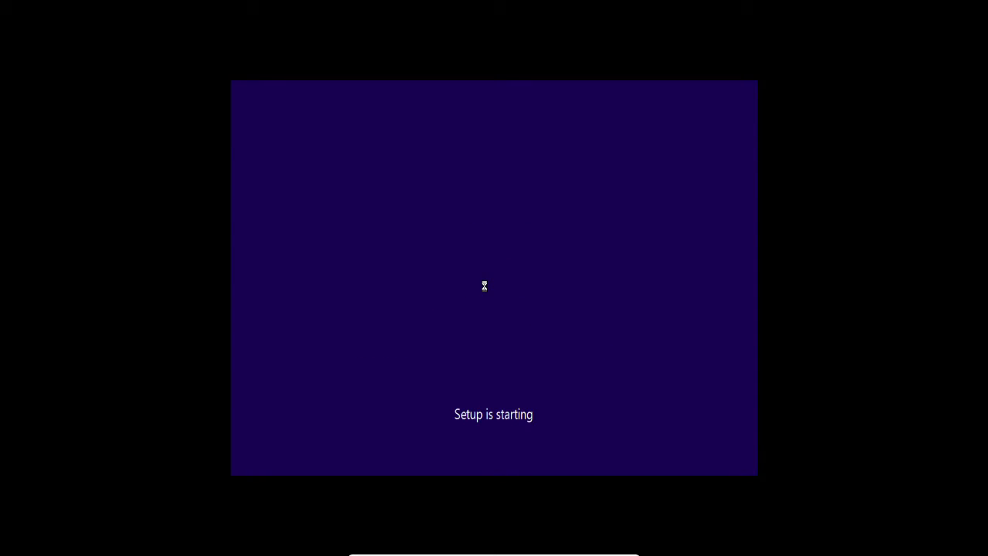
click(550, 367)
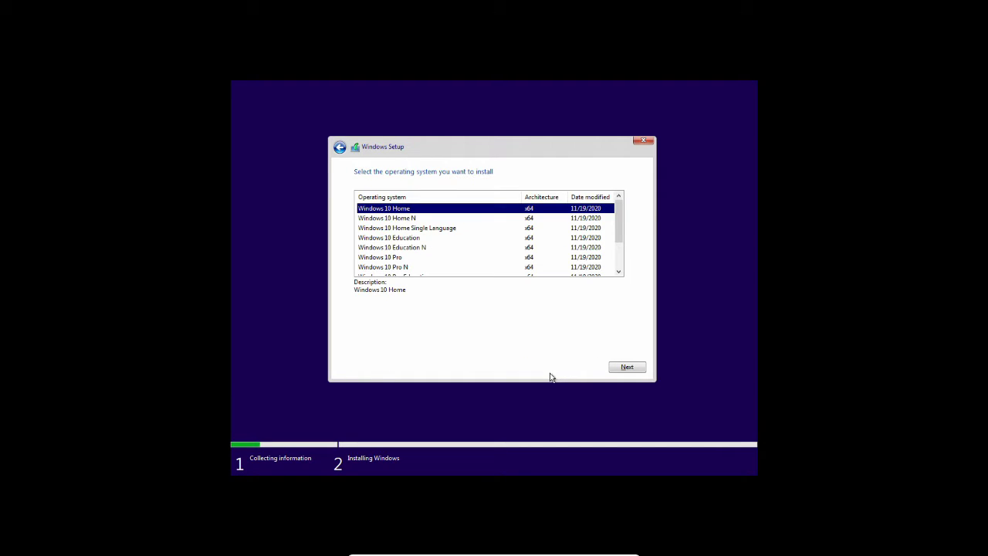
Step: Choose Windows 10 Pro as the operating system to install and accept the license terms
drag(619, 219, 620, 243)
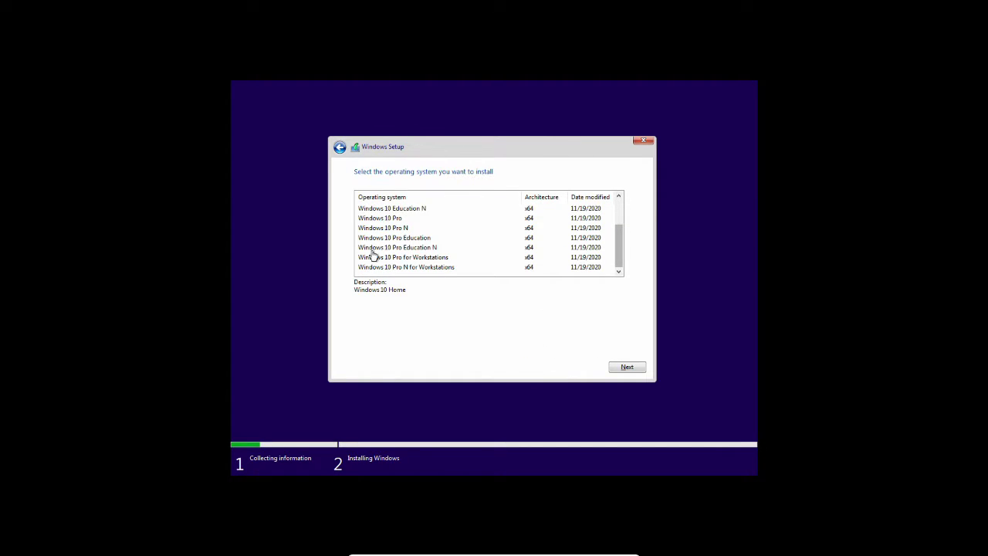
double_click(382, 218)
click(410, 344)
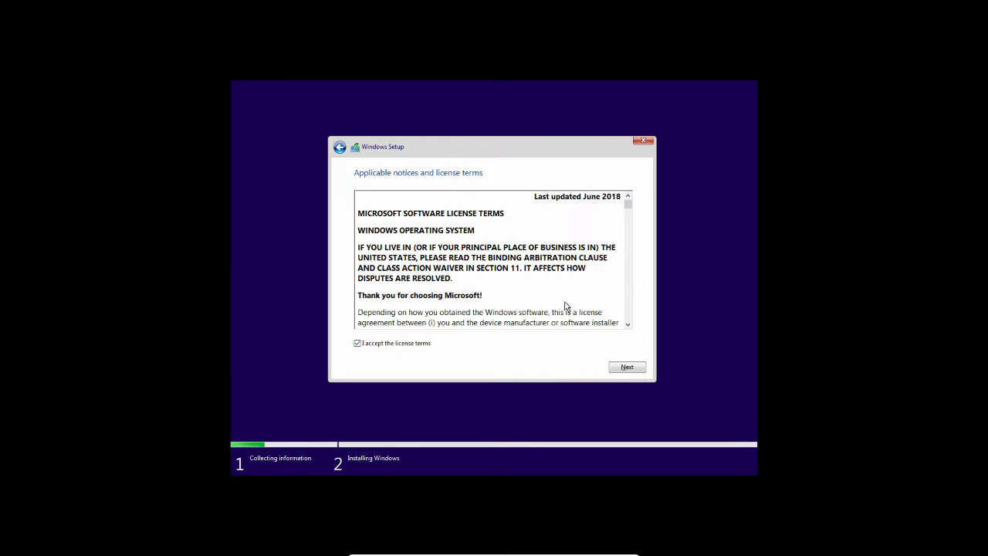
click(639, 368)
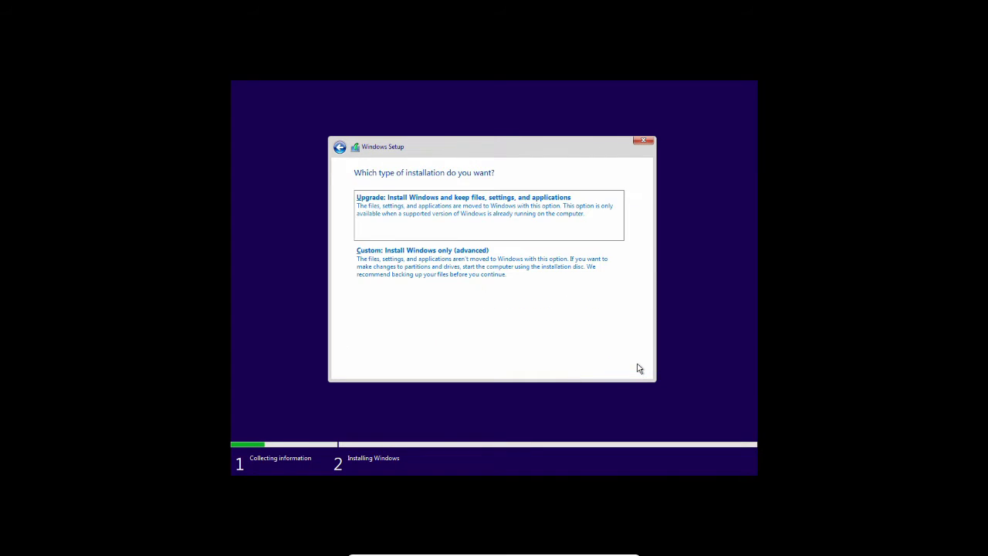
Step: Choose the custom installation, create a 51200 MB partition on Drive 0's unallocated space and start installing Windows
click(531, 264)
click(571, 305)
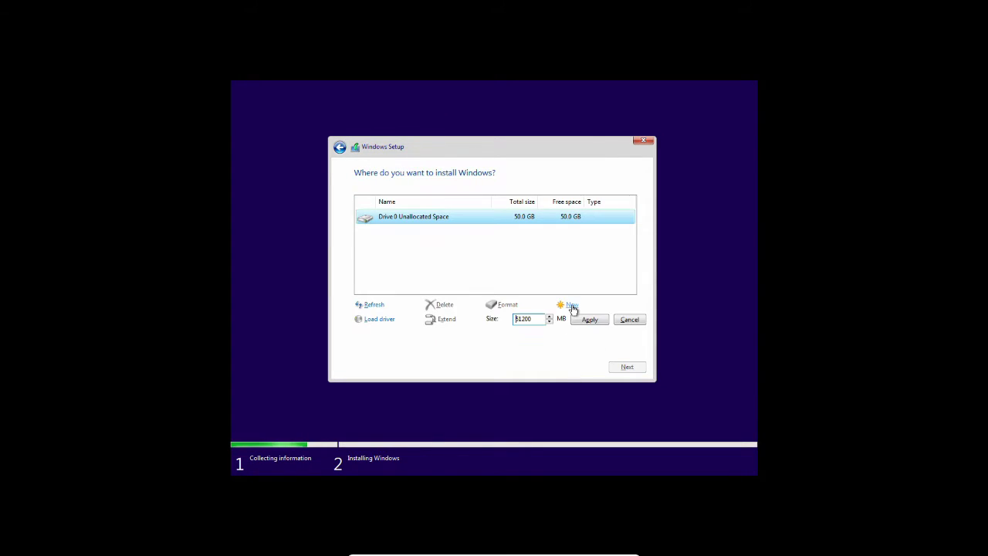
click(590, 321)
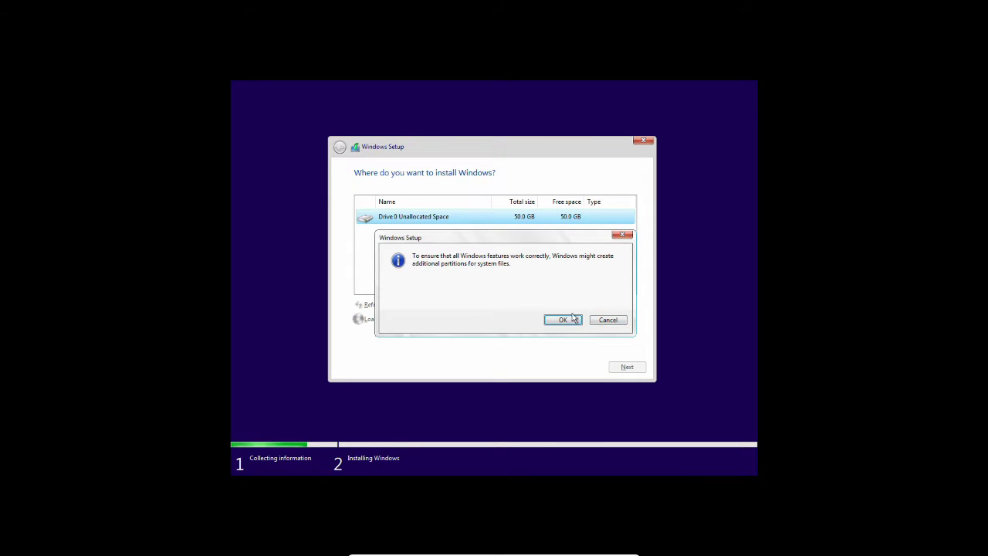
click(567, 320)
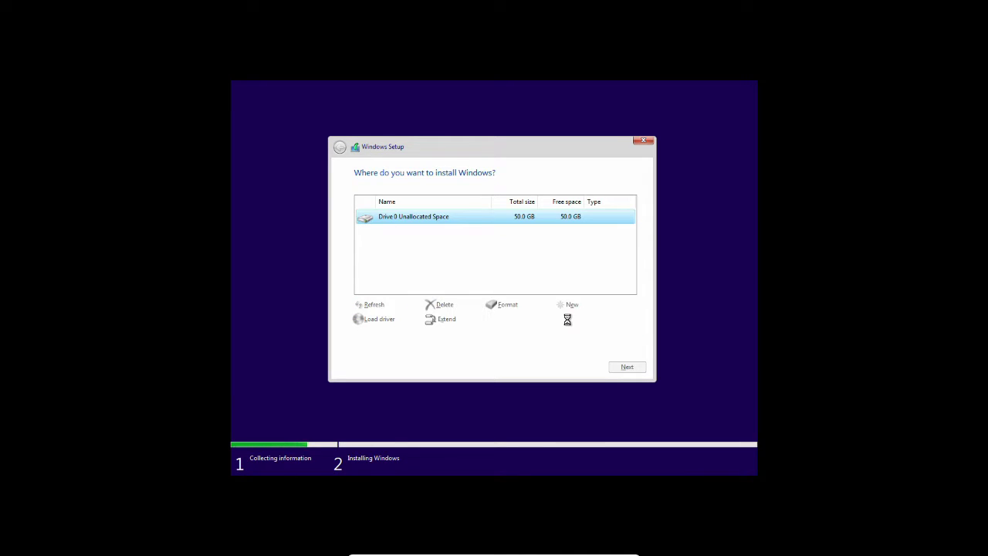
click(627, 368)
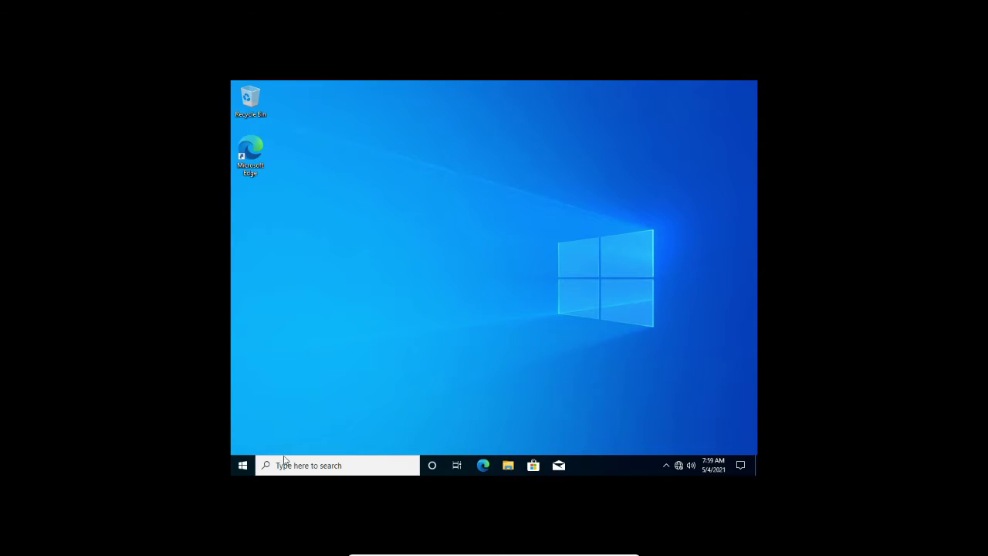
Step: Open the Windows privacy settings and turn off locally relevant website content, app launch tracking and suggested content in Settings
click(242, 465)
text(pr)
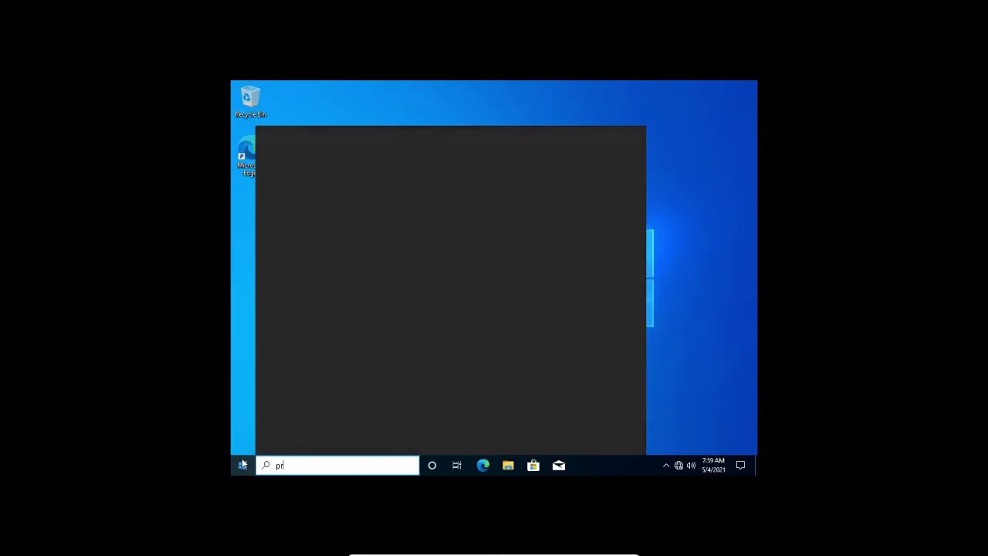
text(ivac)
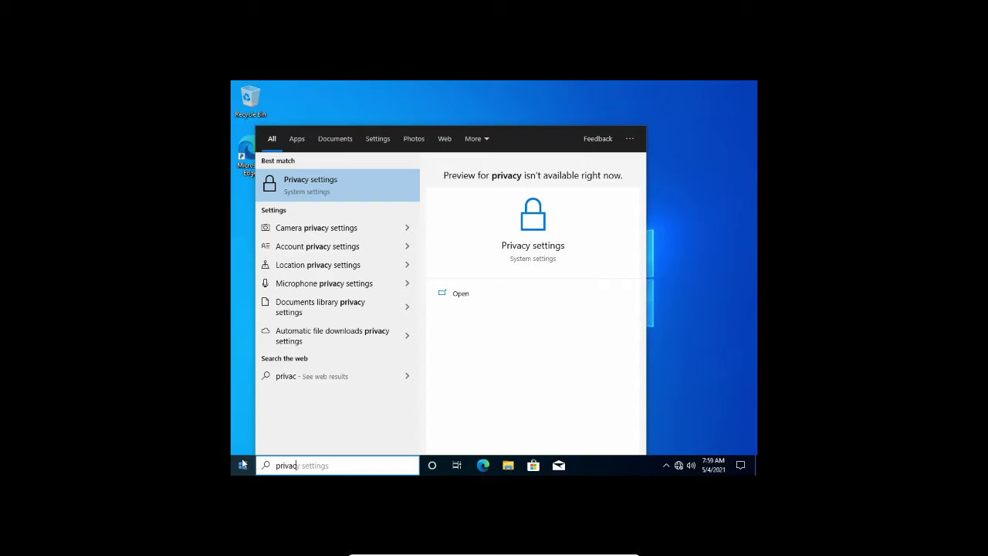
key(Return)
click(445, 249)
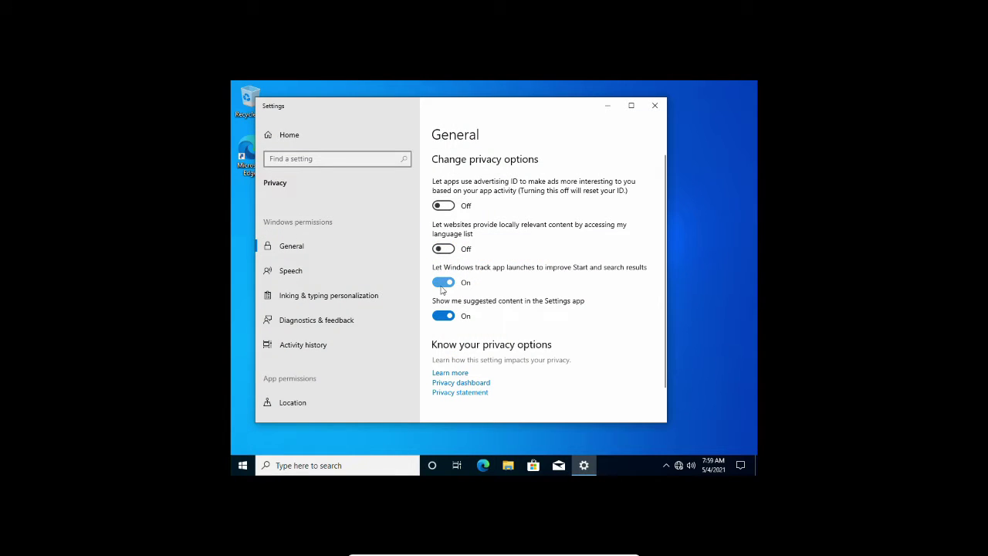
click(444, 282)
click(444, 315)
Step: Check the speech recognition and the inking and typing personalization privacy settings
scroll(579, 300, down, 2)
click(366, 278)
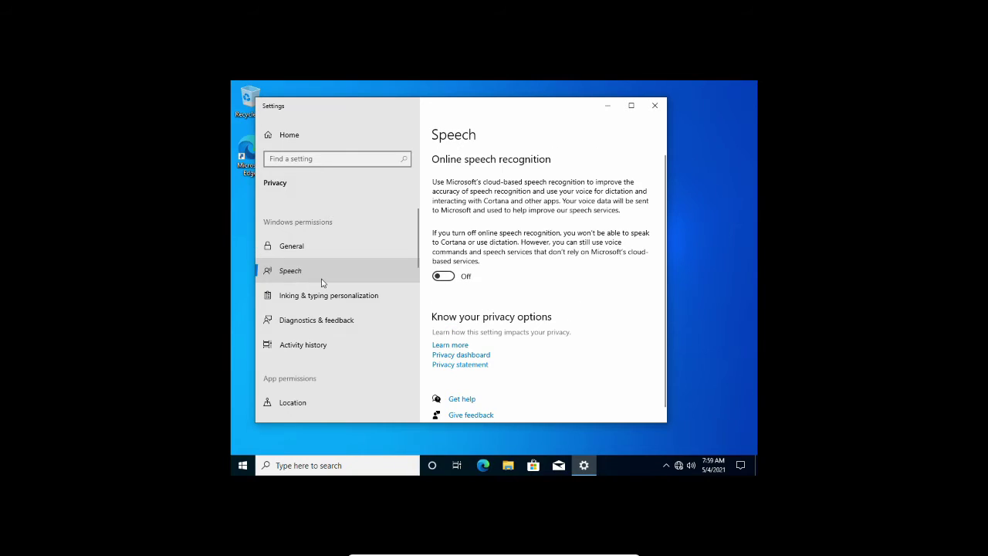
click(405, 296)
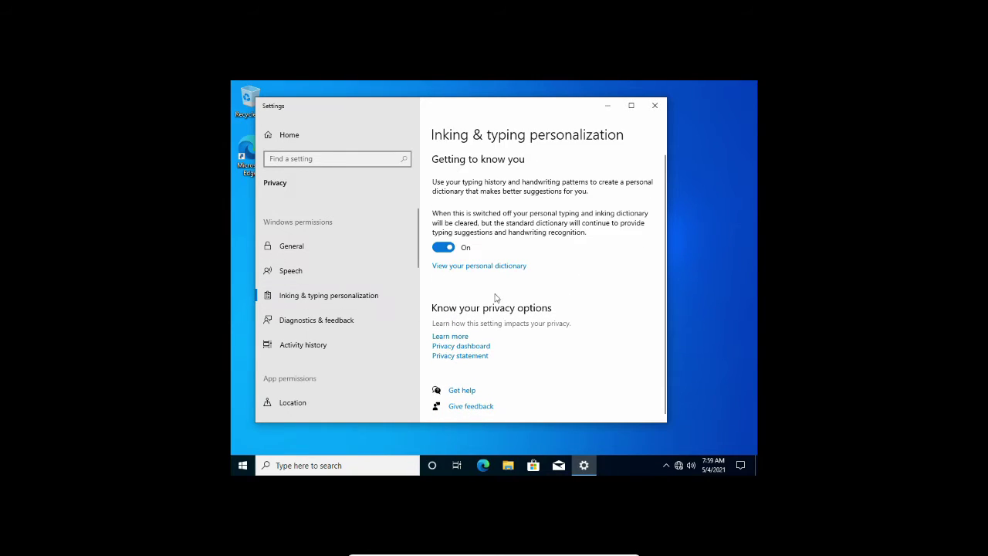
Step: Review the diagnostics and feedback privacy settings and select optional diagnostic data
click(341, 318)
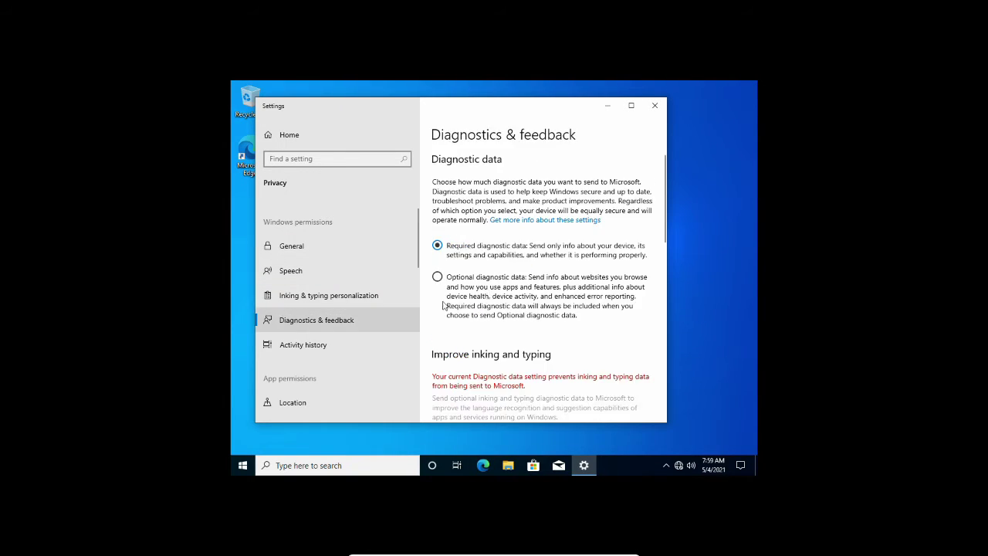
scroll(474, 287, down, 4)
scroll(474, 287, up, 4)
scroll(474, 287, down, 1)
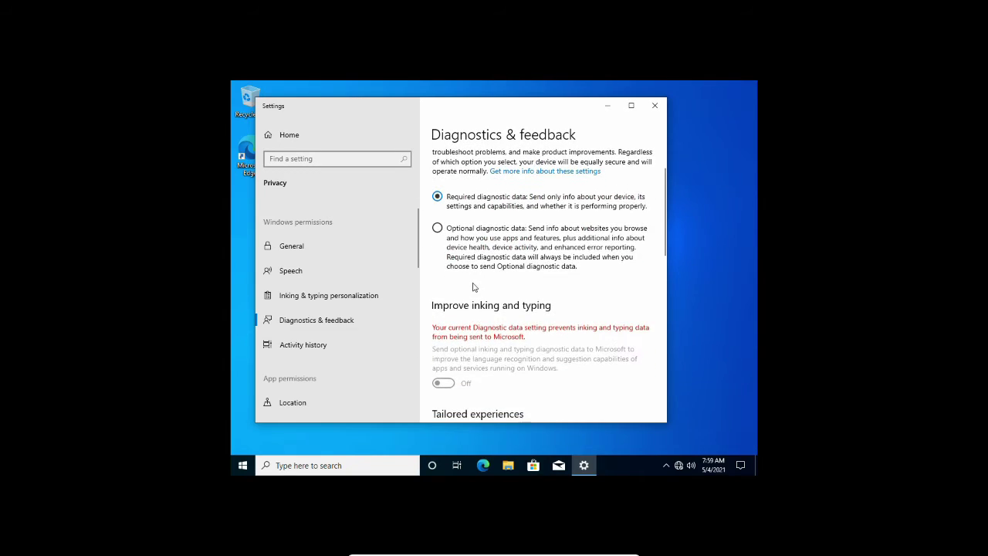
click(437, 225)
scroll(509, 313, down, 3)
scroll(509, 313, down, 10)
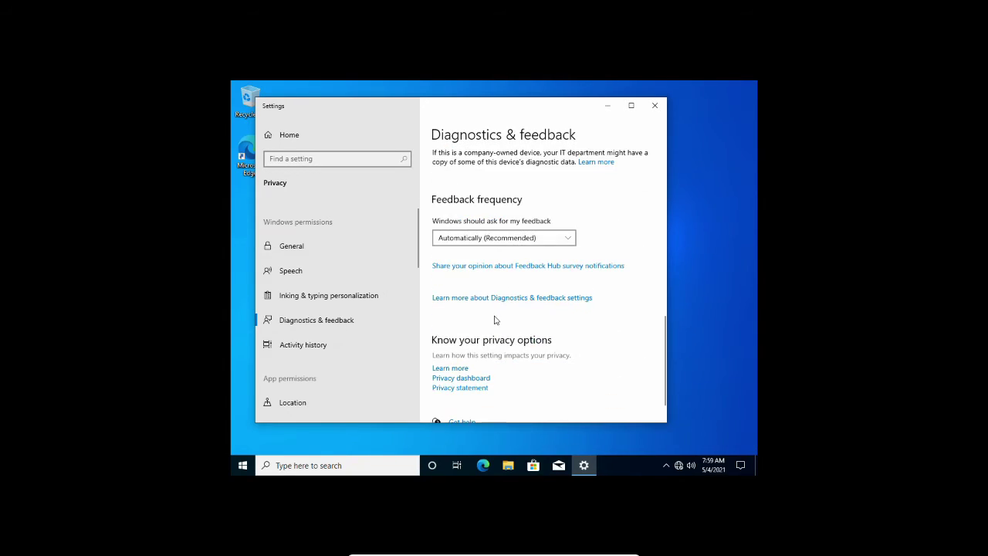
Step: Set how often Windows asks for feedback to Once a week and close the privacy settings
click(503, 206)
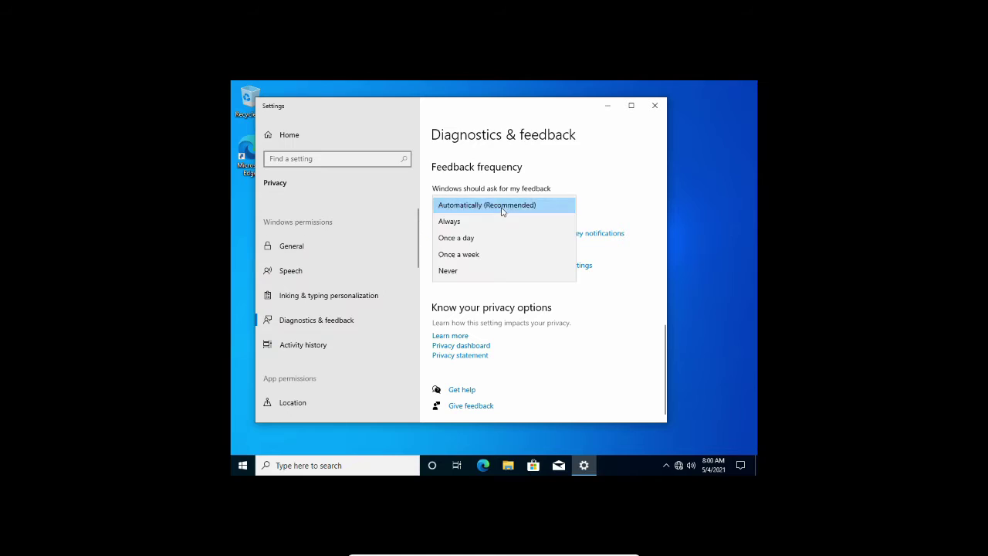
click(474, 255)
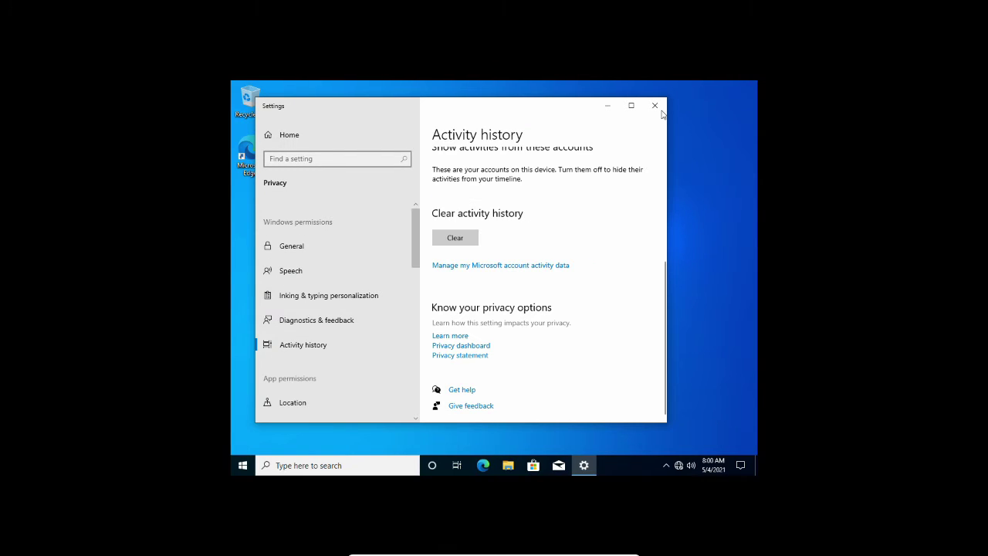
click(661, 109)
Step: Search Windows for "update" and open Check for updates
key(super)
text(update)
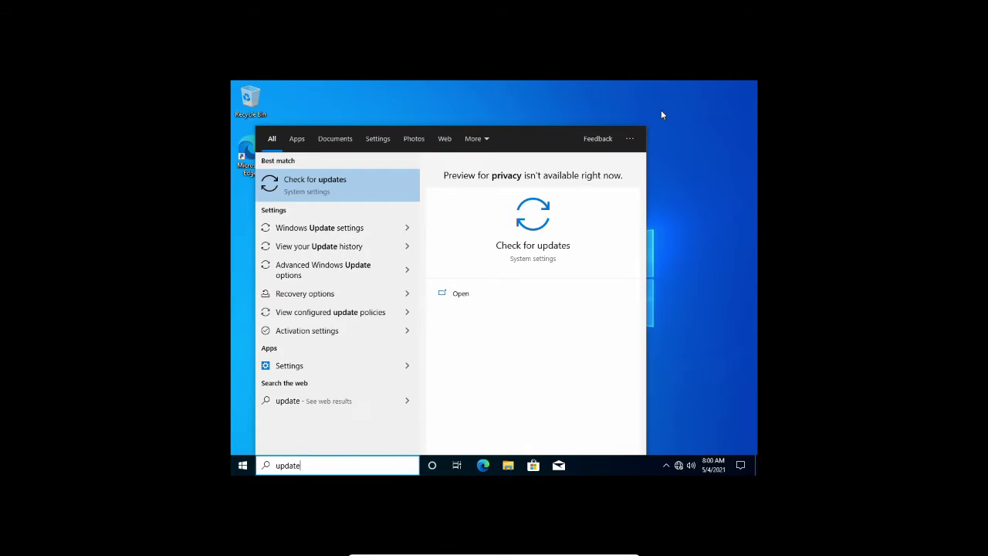
key(Return)
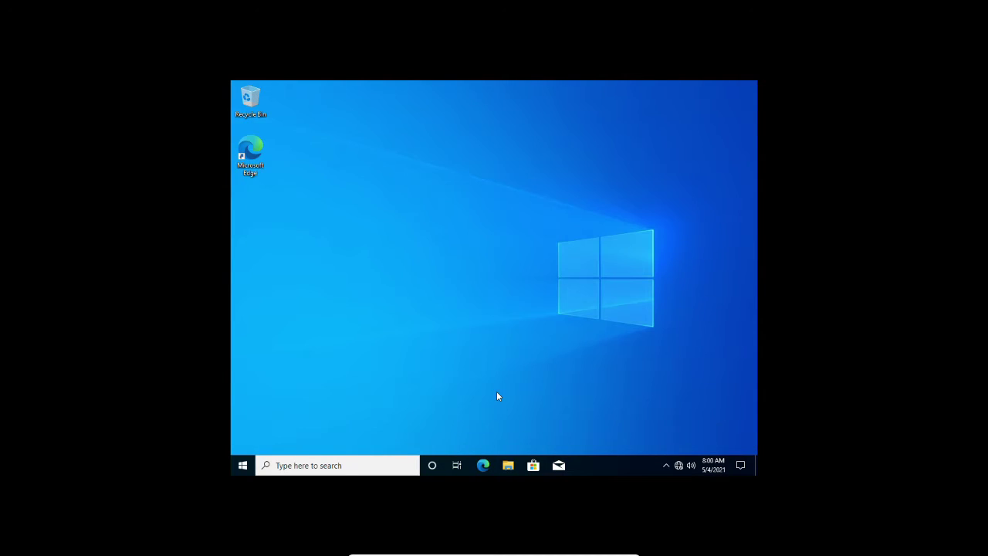
Step: Insert the Guest Additions CD image into the virtual machine and run VBoxWindowsAdditions from CD drive D:
mouse_move(491, 551)
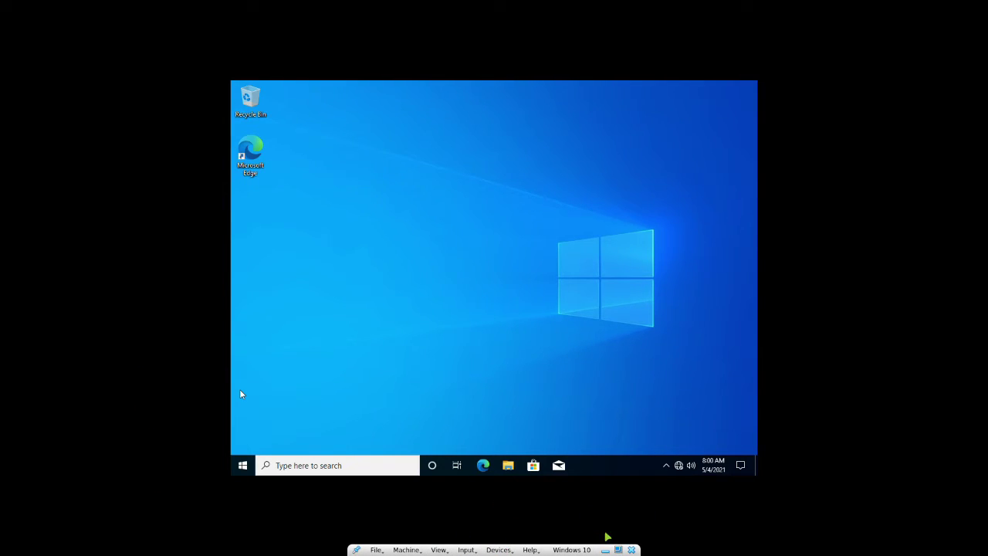
click(503, 551)
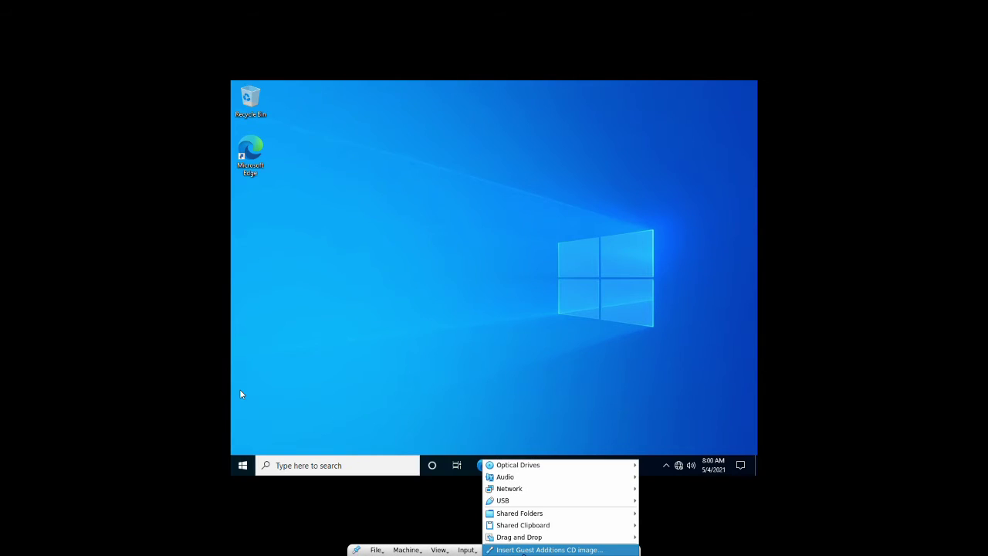
click(526, 549)
click(508, 465)
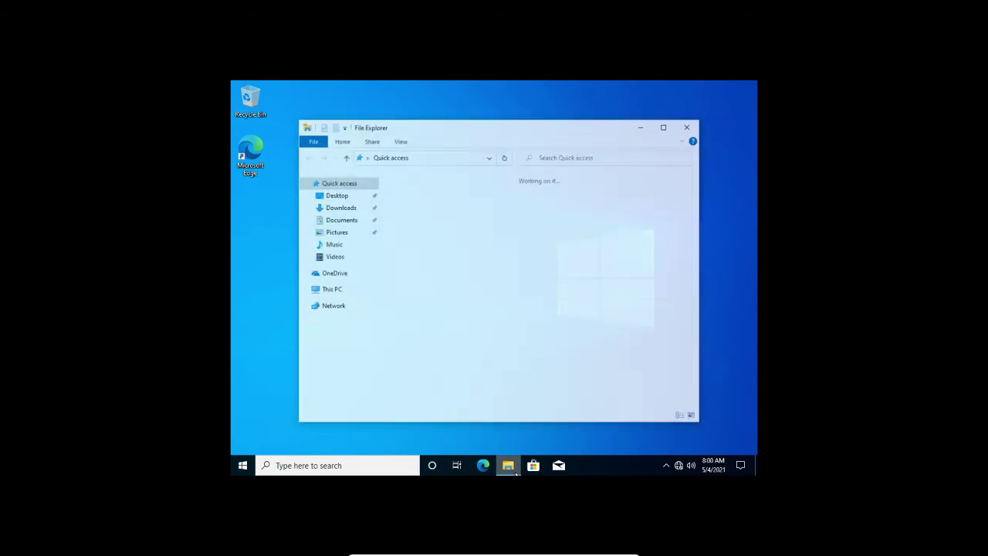
click(321, 292)
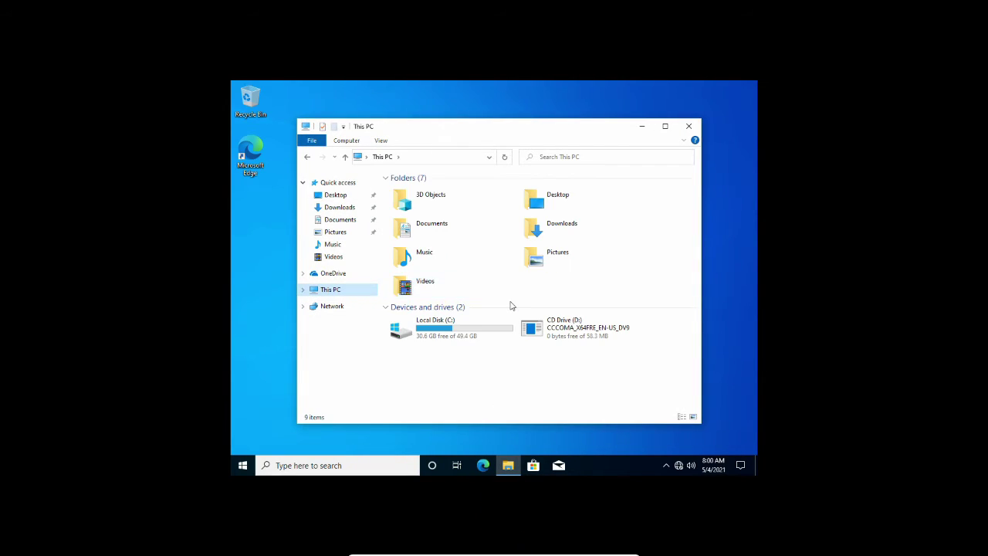
double_click(561, 324)
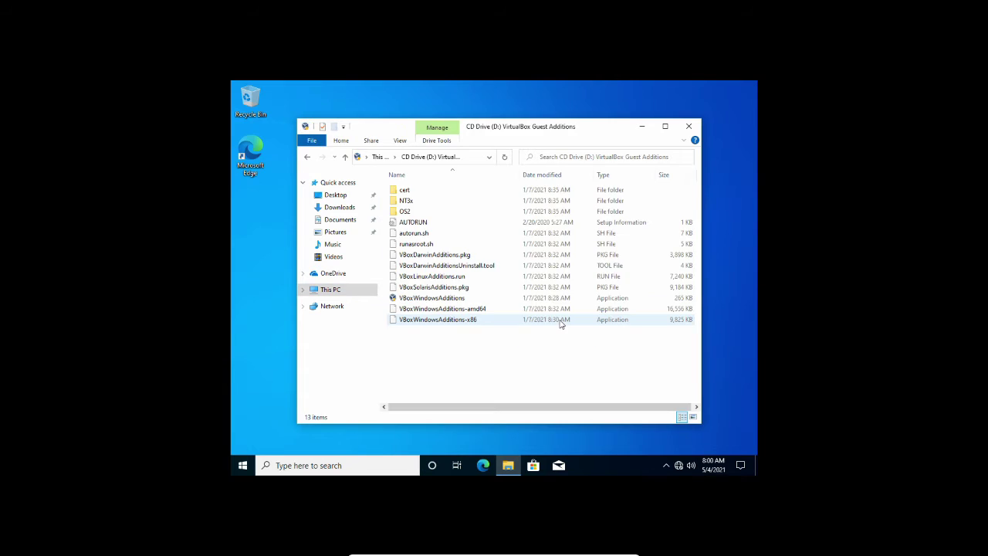
double_click(522, 301)
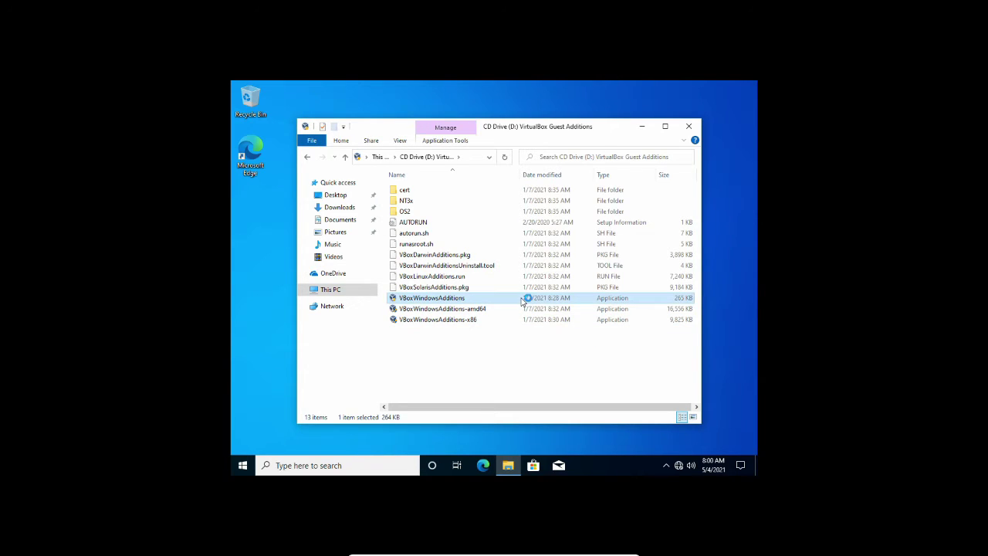
click(471, 347)
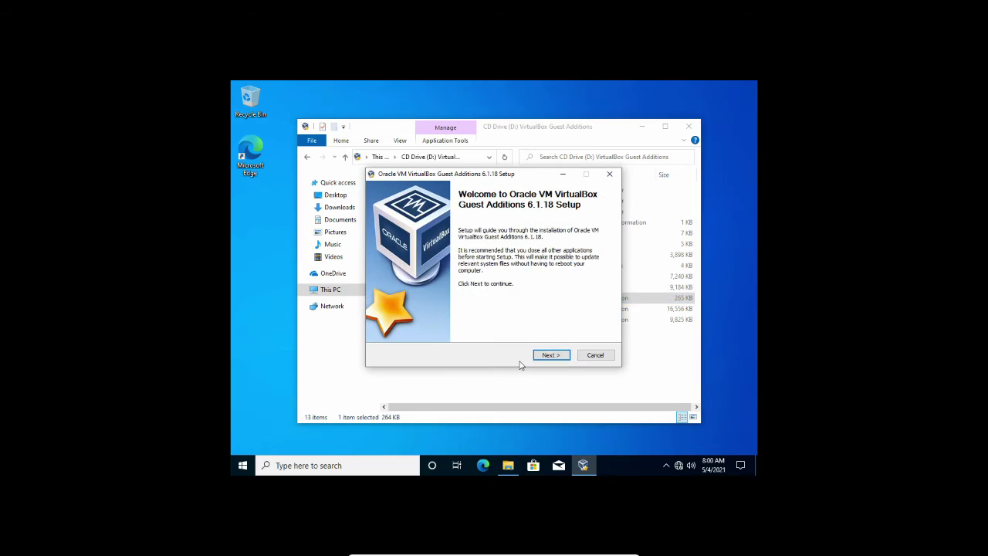
Step: Install VirtualBox Guest Additions 6.1.18 with the default components and Oracle device software, reboot immediately, and dismiss the OneDrive notification
click(550, 357)
click(550, 357)
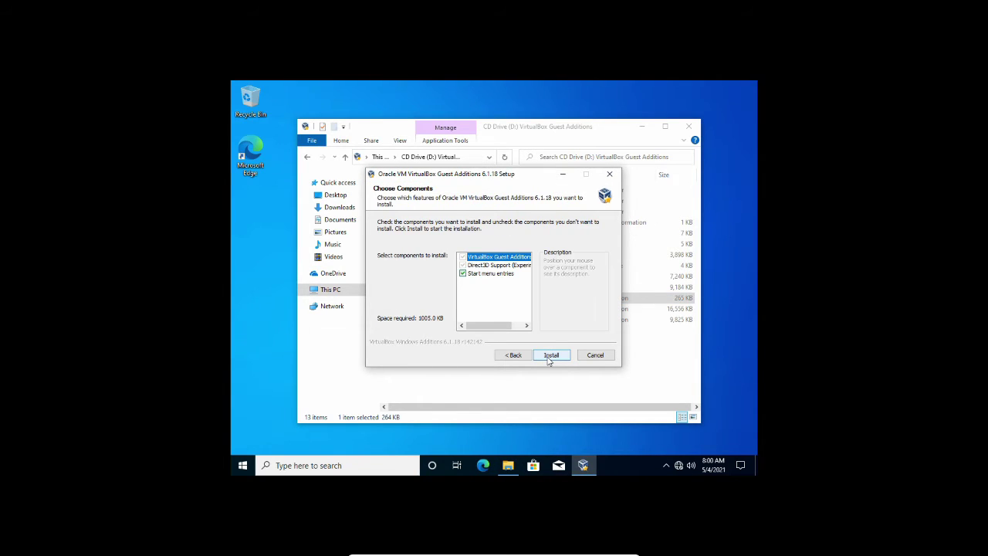
click(550, 356)
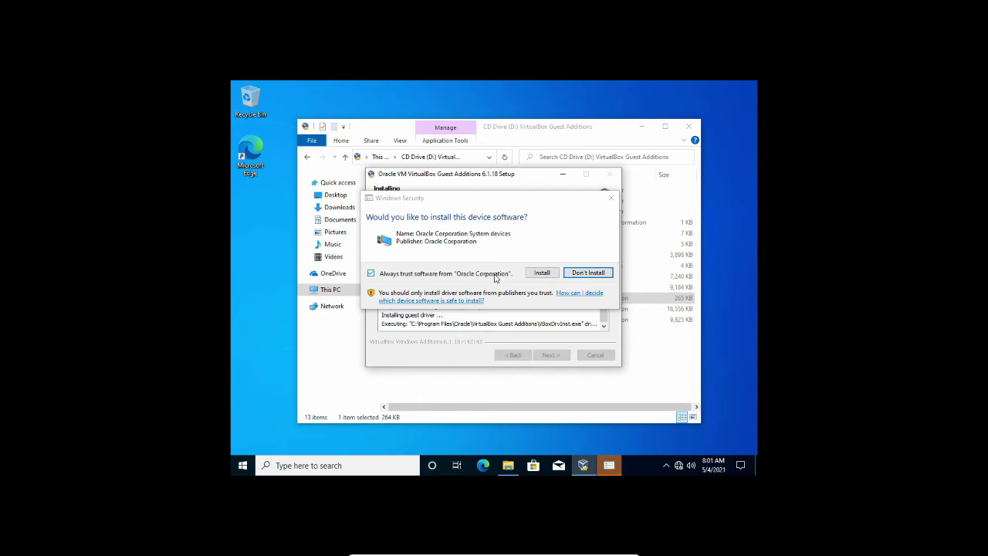
click(535, 272)
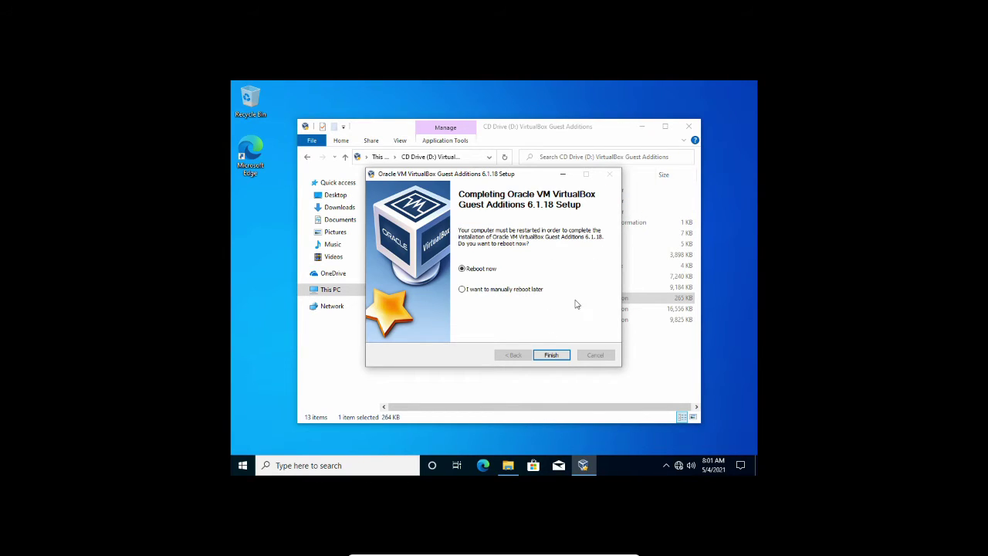
click(562, 354)
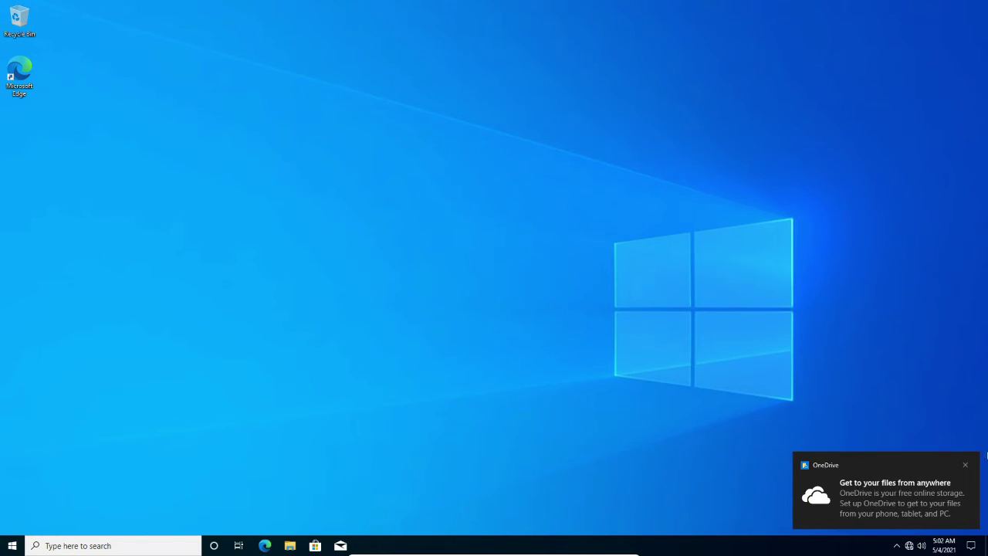
click(965, 466)
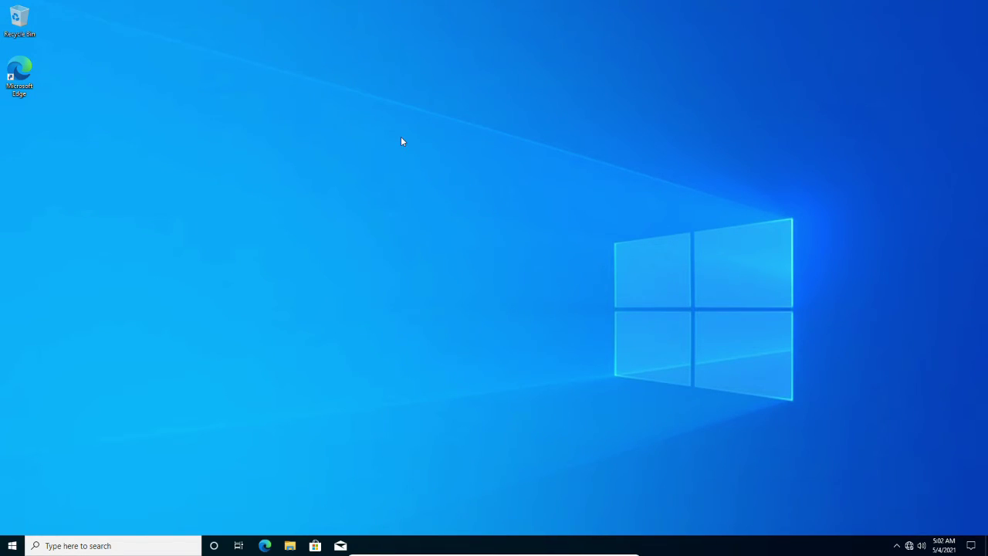
Step: Search Windows for "device", check the installed display adapter in Device Manager, and close it
key(super)
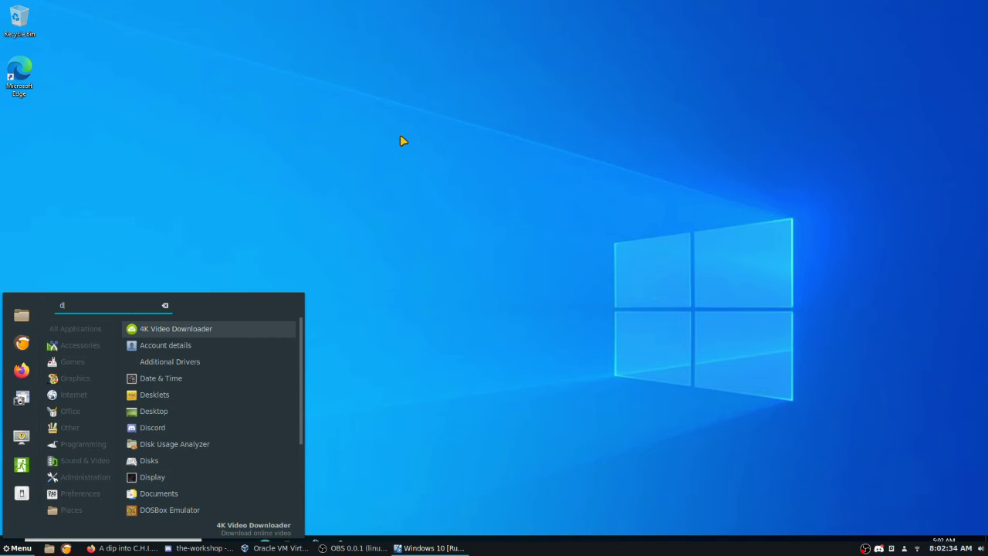
click(312, 261)
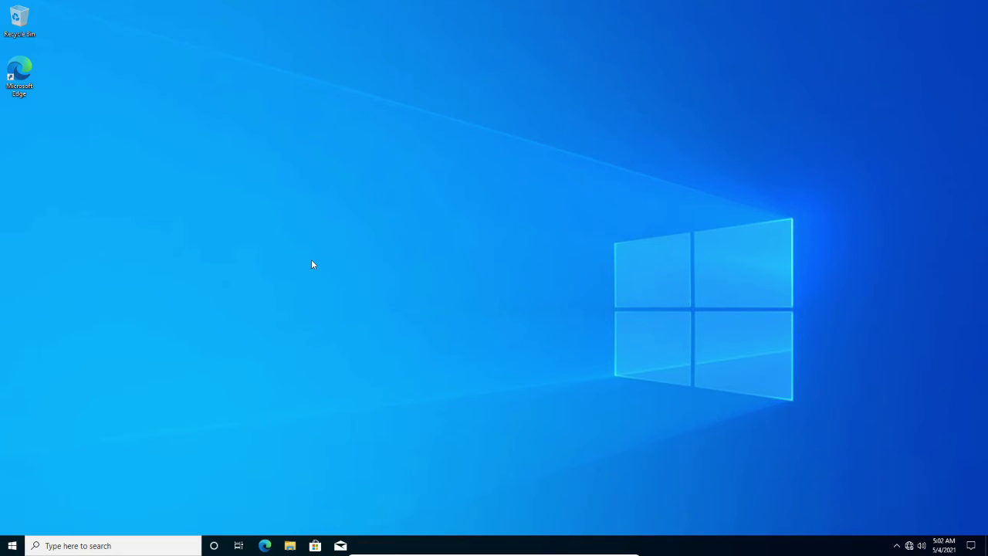
click(155, 546)
text(device)
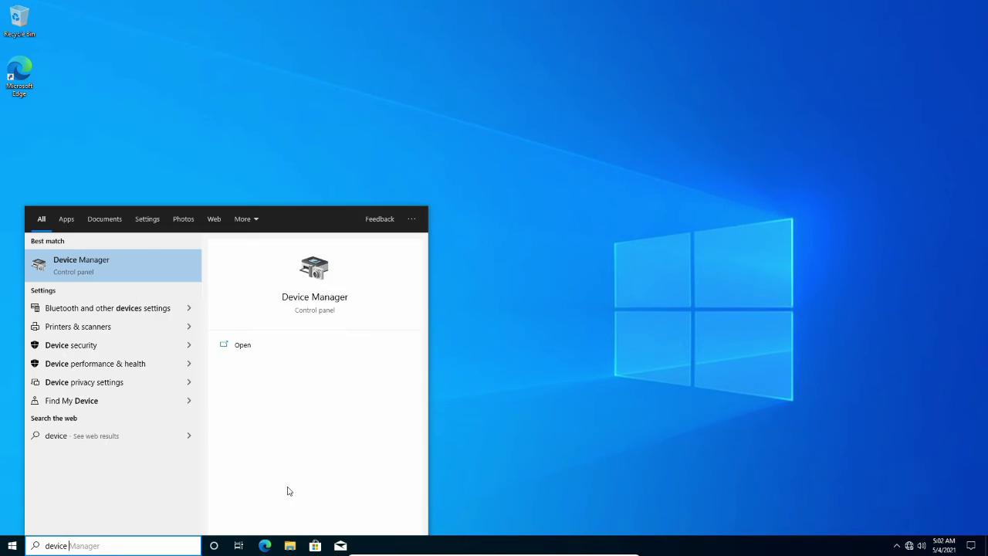
key(Return)
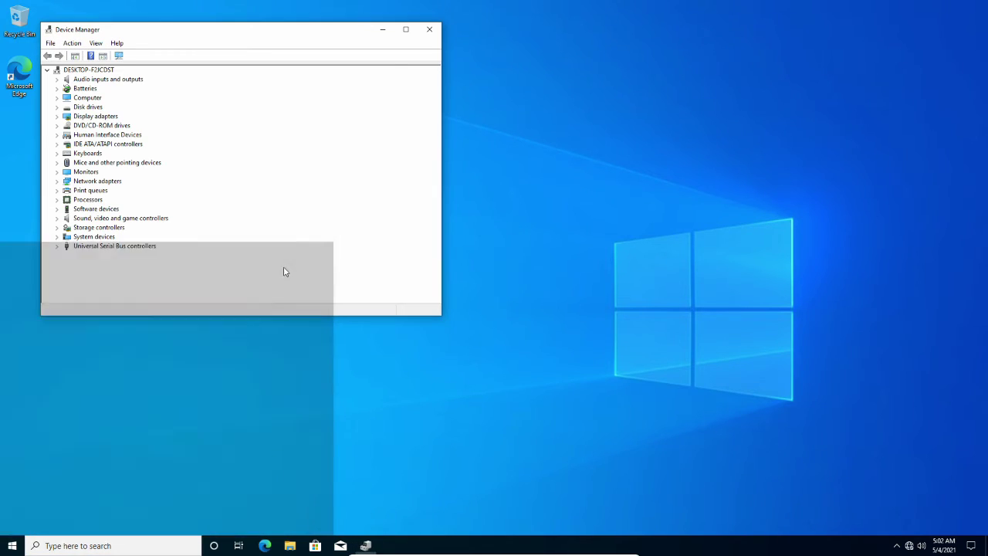
click(57, 116)
click(116, 126)
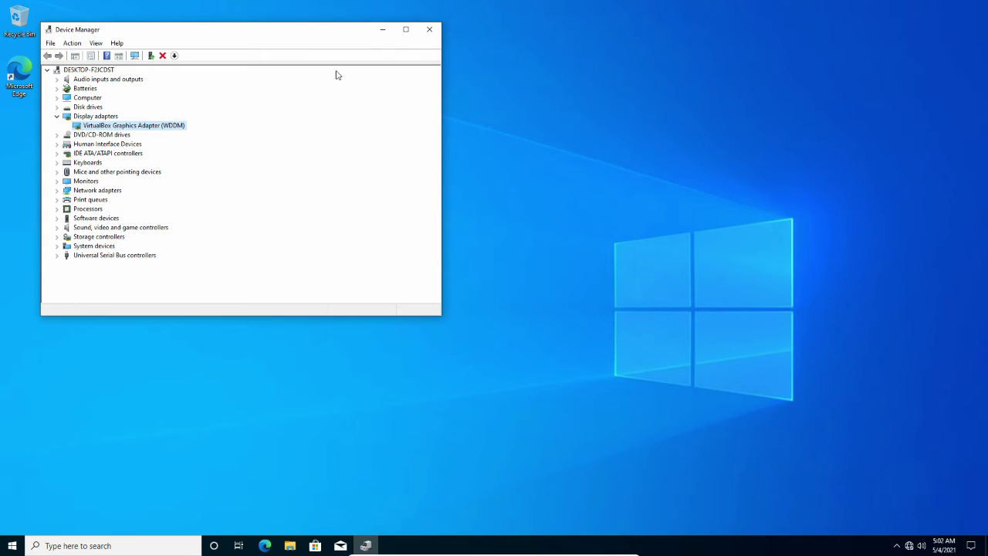
click(426, 30)
Step: Check the display resolution in the Windows display settings and close them
right_click(334, 199)
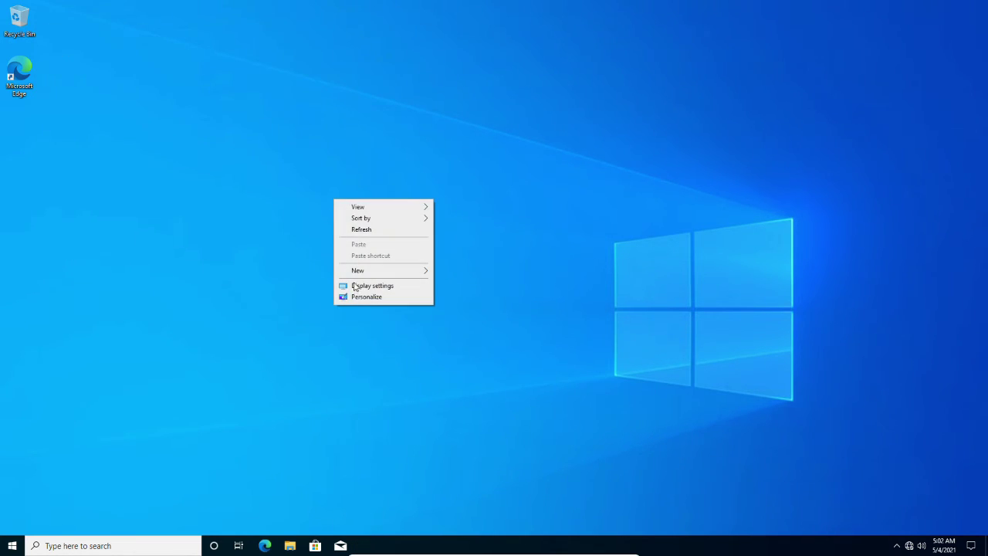
click(356, 285)
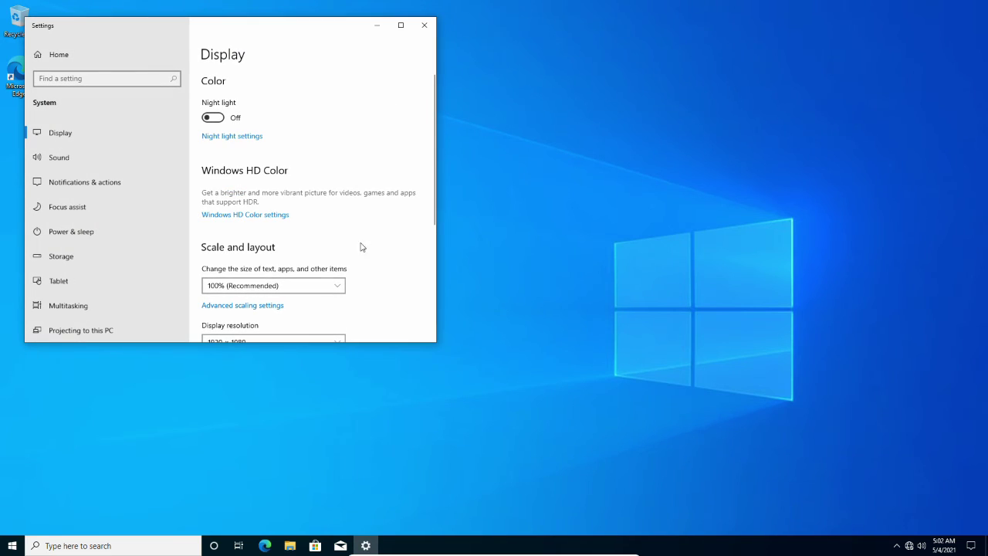
scroll(269, 278, down, 5)
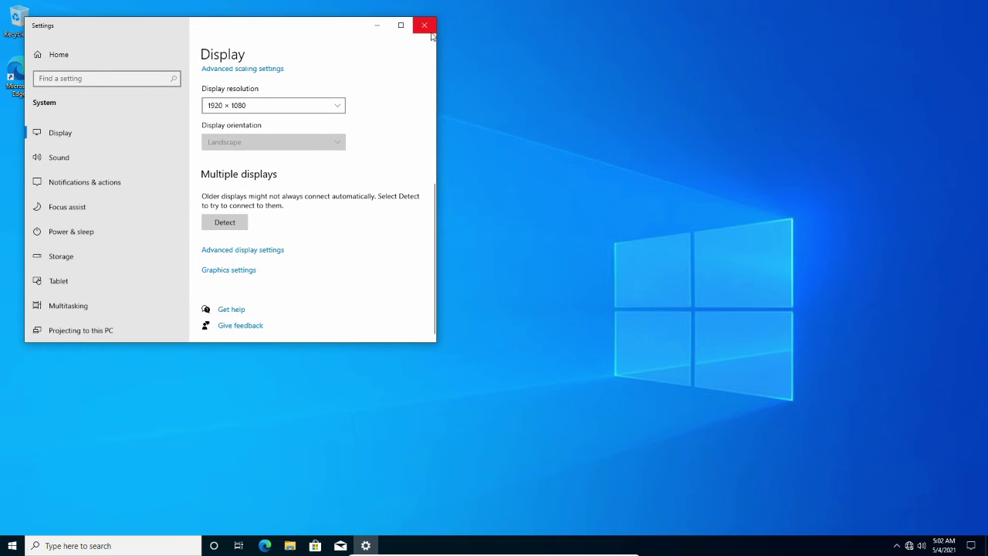
click(424, 25)
Step: Attach the virtual machine's network Adapter 1 to a network and decline making the PC discoverable on it
mouse_move(554, 552)
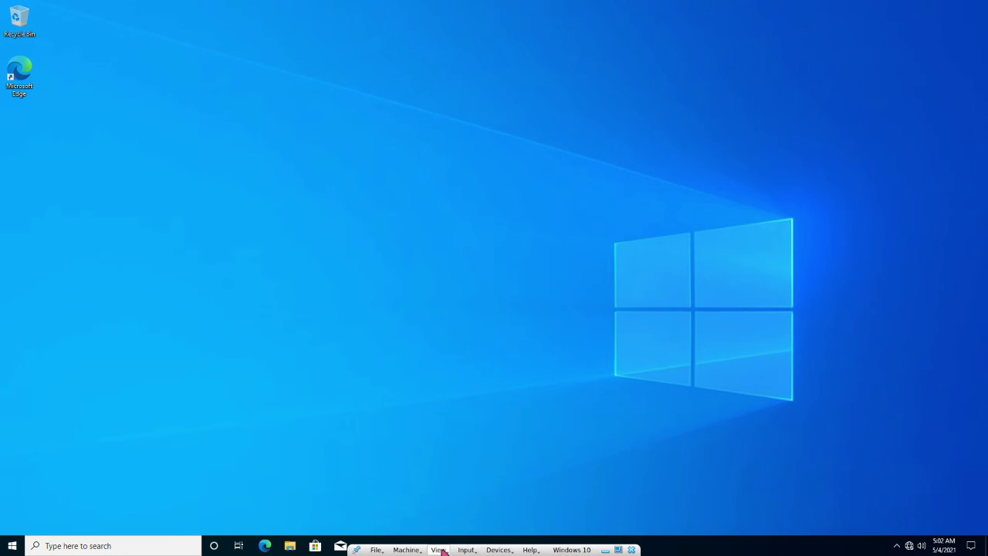
click(498, 550)
mouse_move(540, 488)
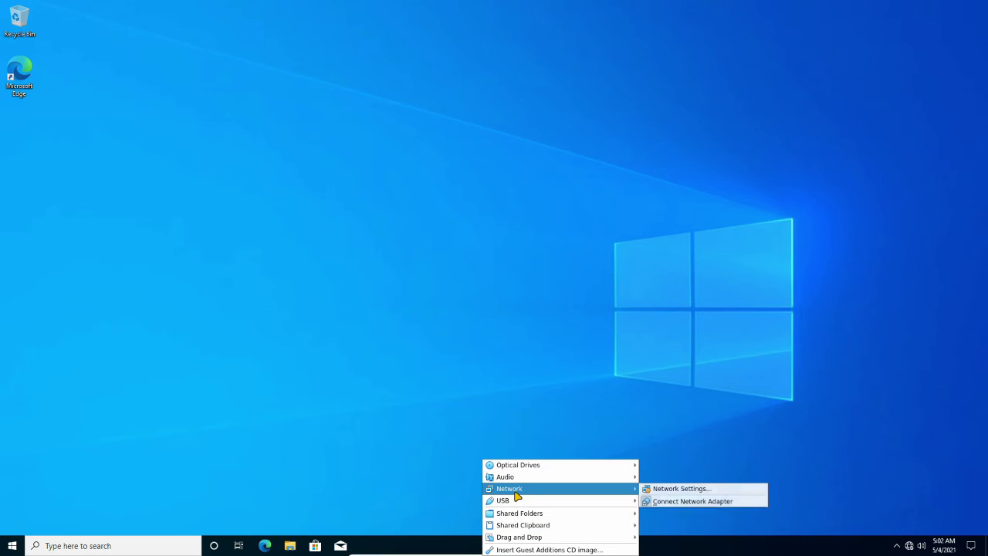
click(689, 498)
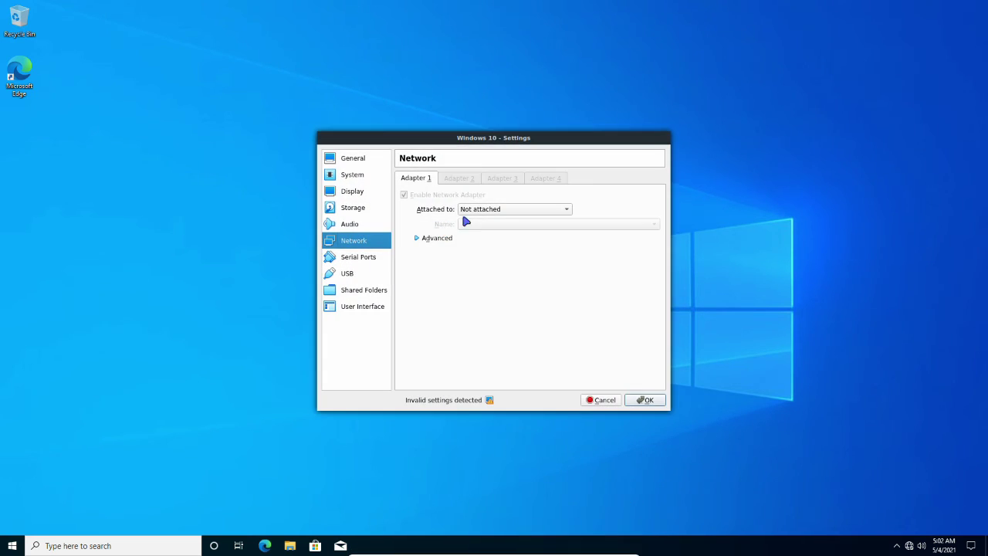
click(464, 213)
click(475, 127)
click(644, 400)
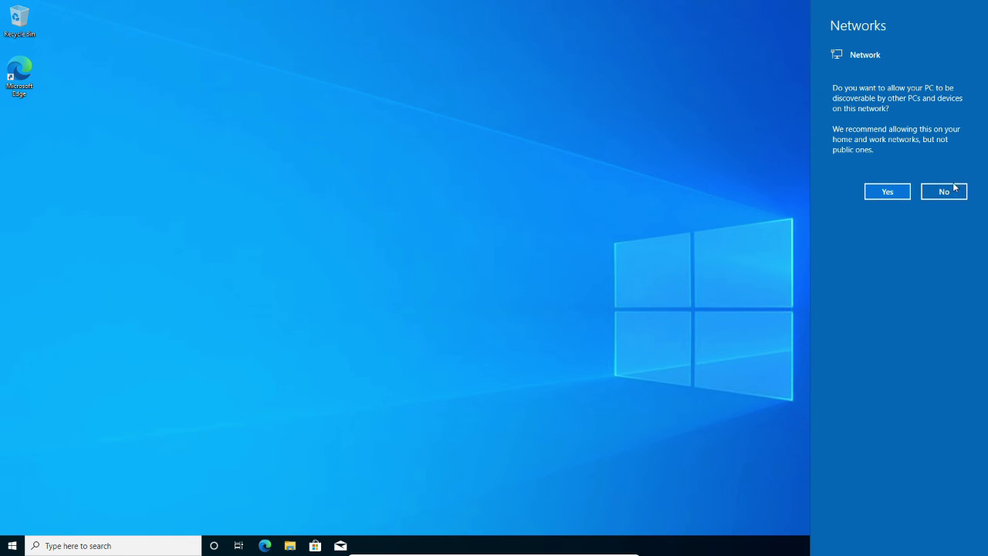
click(942, 190)
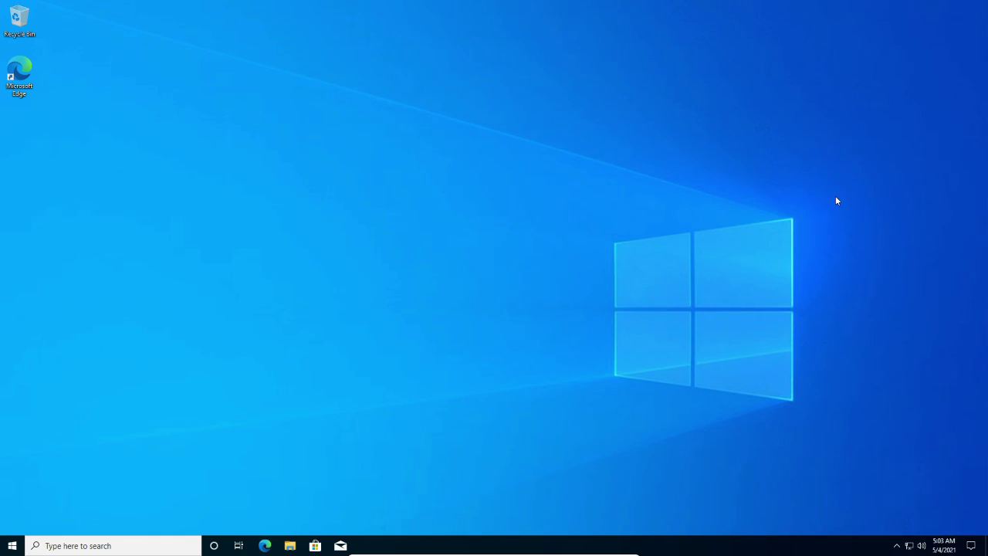